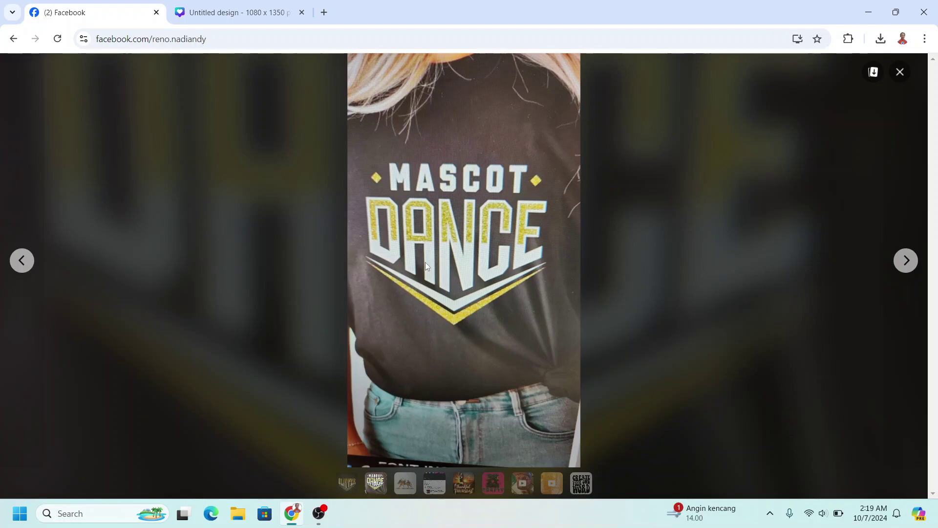
- Leave the Facebook photo post for the blank 1080 × 1350 px 'Untitled design' Canva tab
click(250, 6)
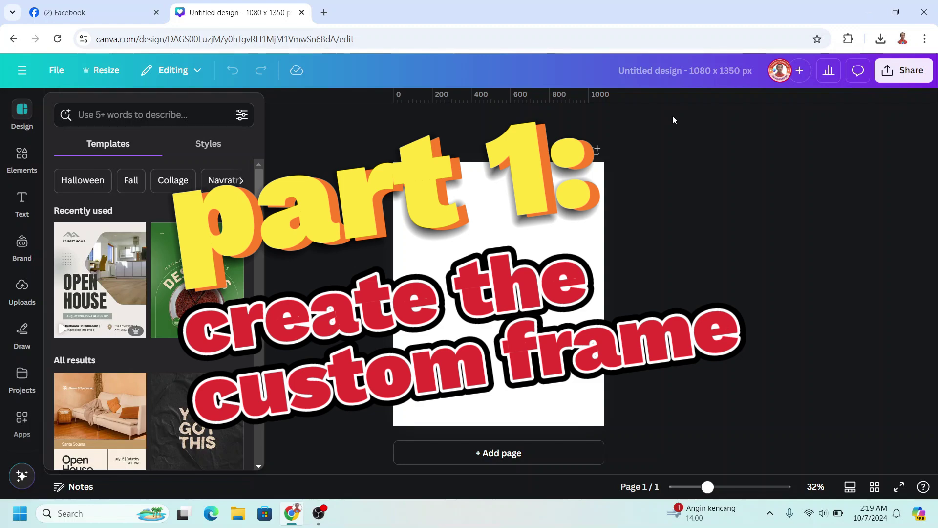
- Search Canva's apps for 'type' and launch the TypeCraft app
click(30, 428)
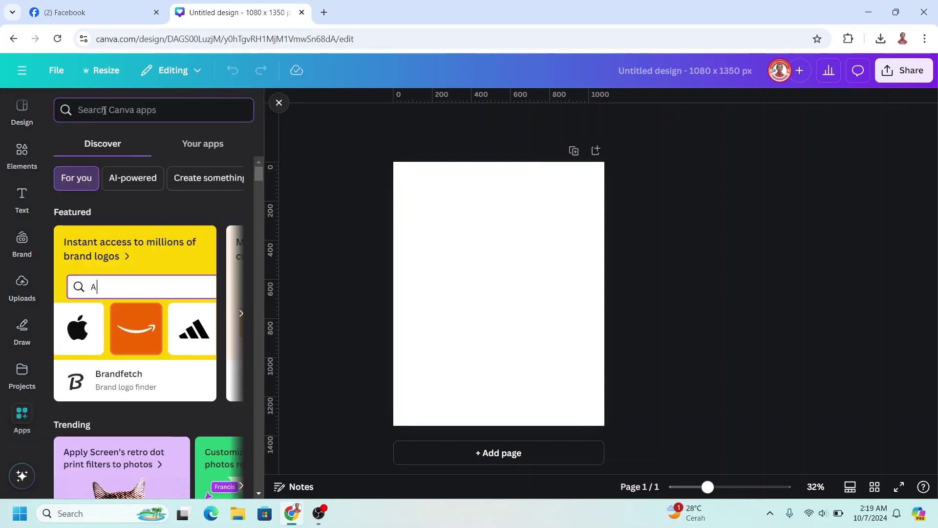
text(type)
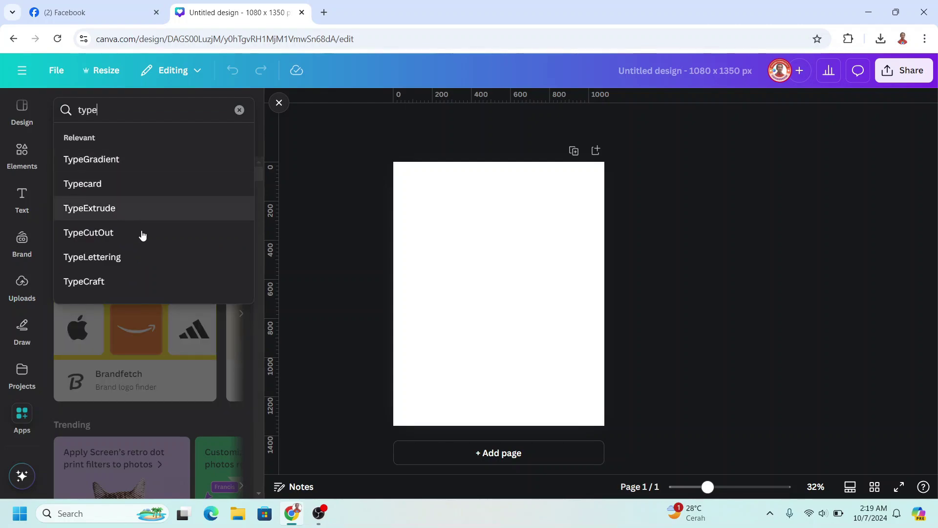
click(109, 287)
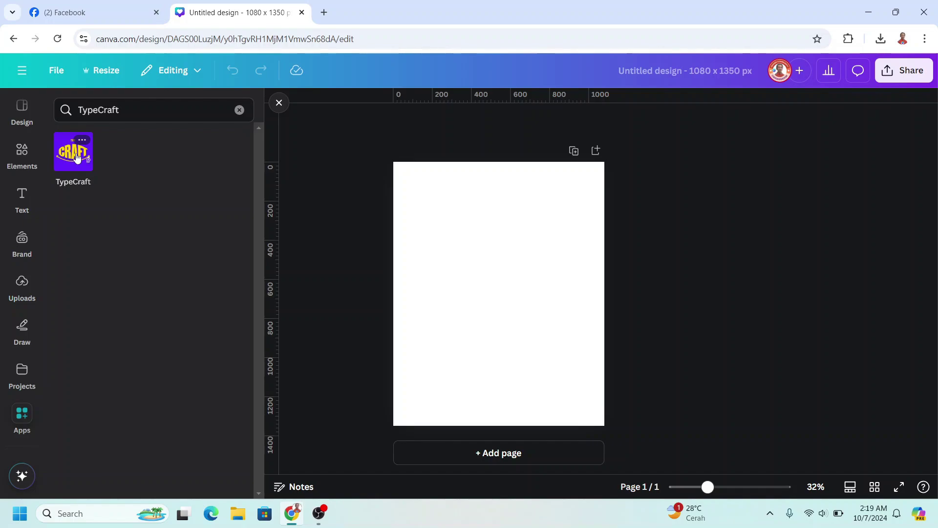
click(76, 155)
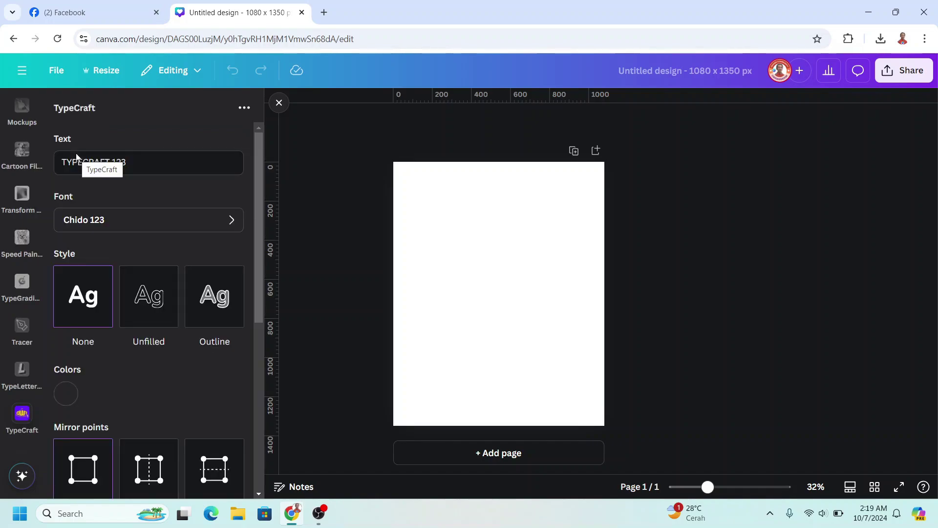
- Change TypeCraft's text to GLITTER and choose the Atchen 123 font
drag(128, 163, 40, 154)
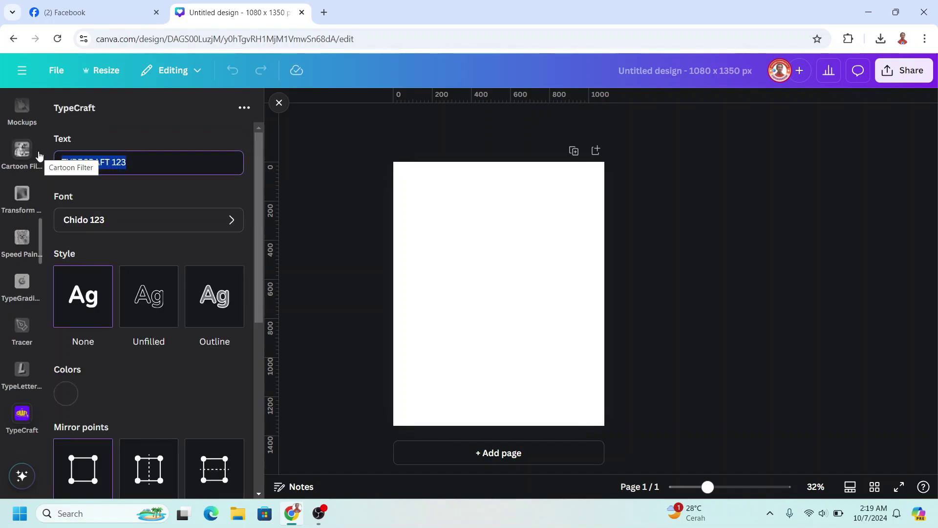
text(GLITTER)
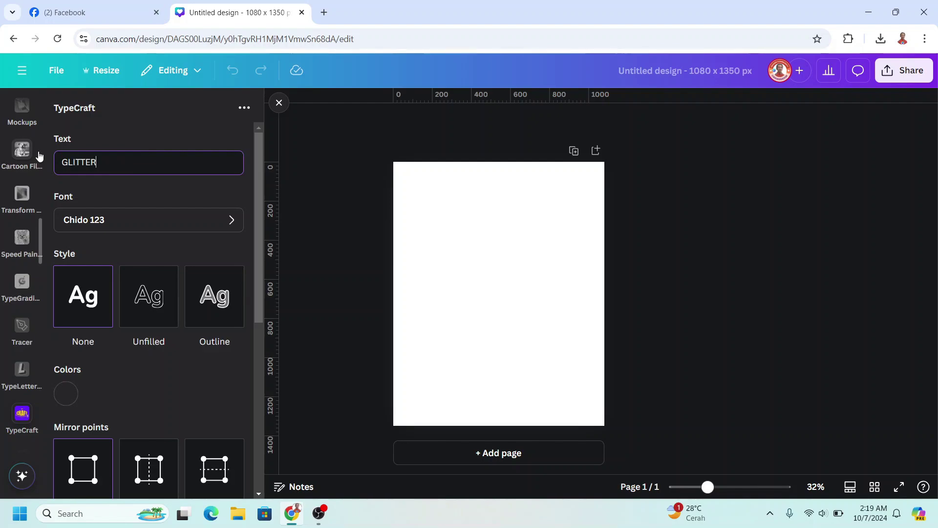
click(132, 228)
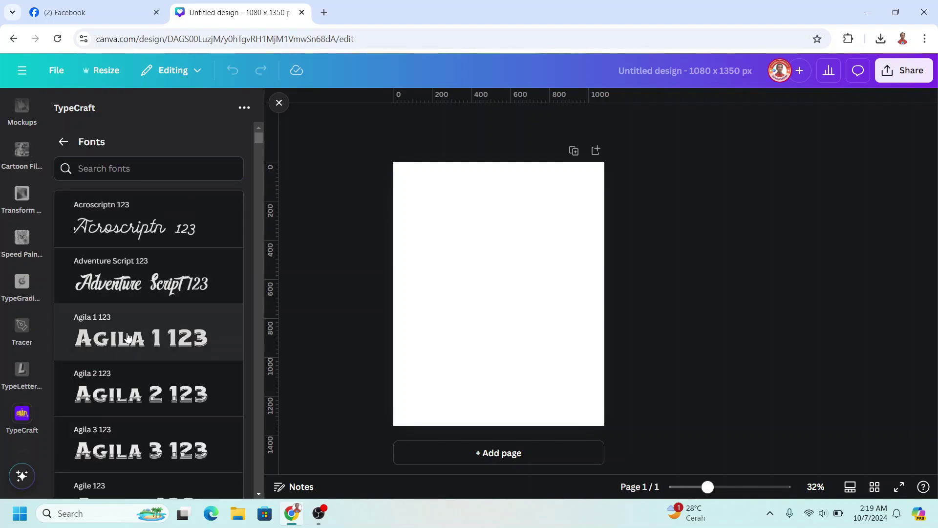
scroll(130, 339, down, 10)
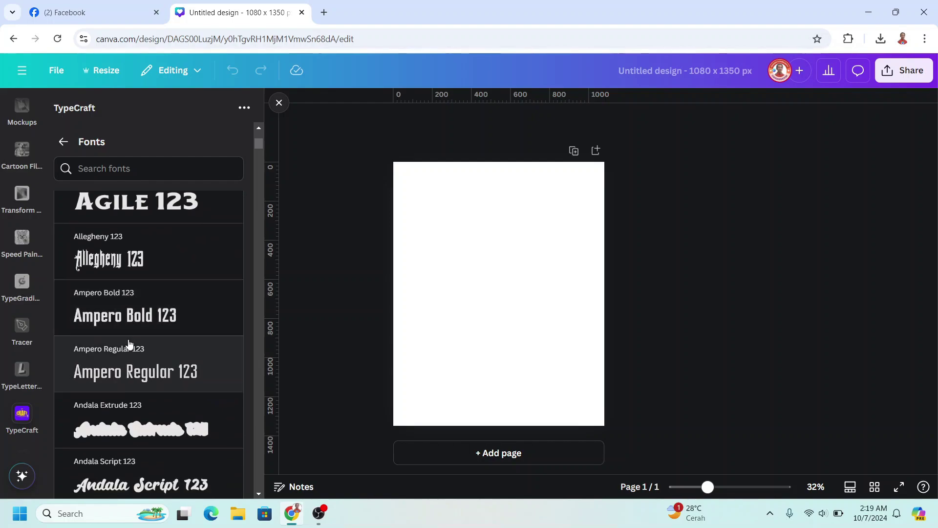
scroll(129, 344, down, 5)
click(138, 336)
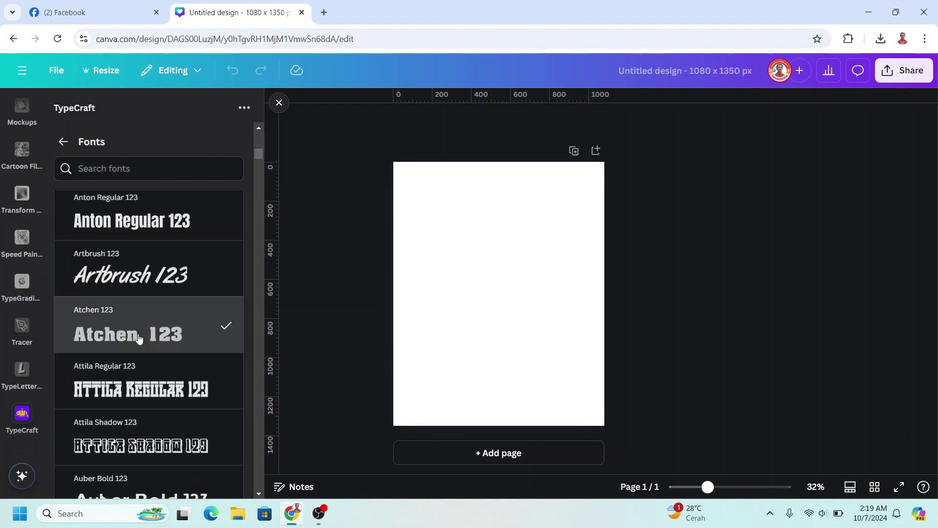
- With vertical mirroring on, flare out the left and right ends of GLITTER
click(64, 142)
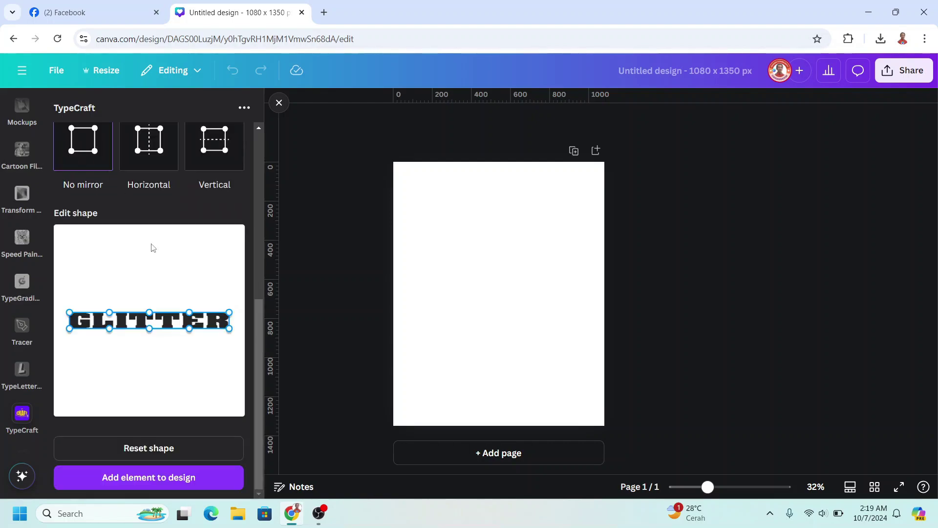
scroll(221, 161, up, 1)
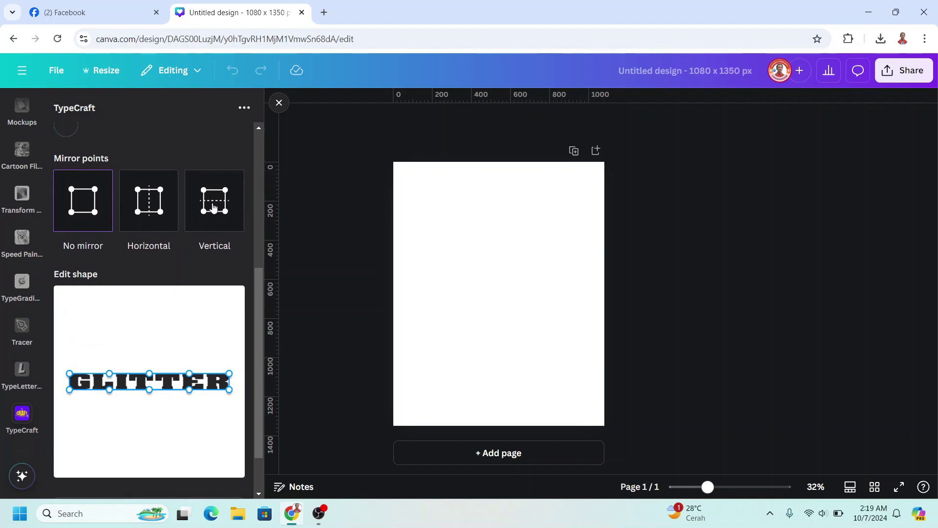
click(213, 208)
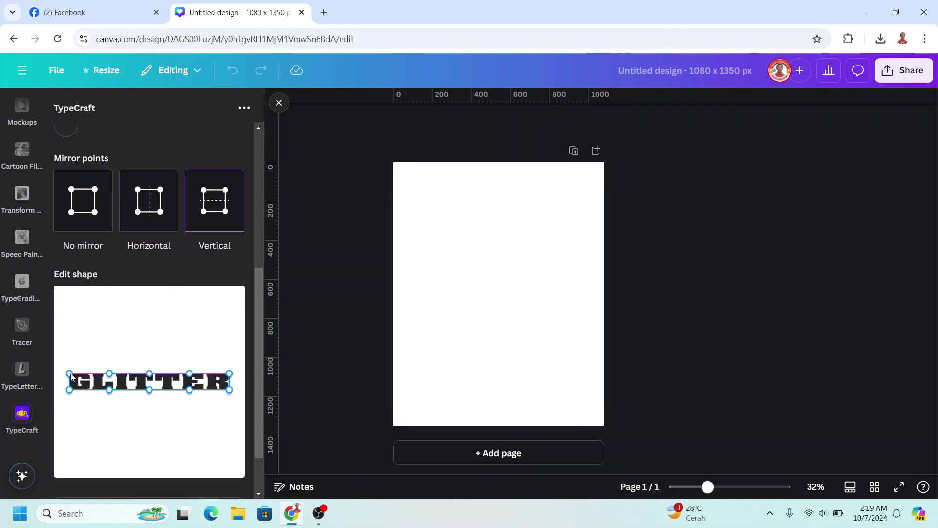
drag(70, 378, 73, 364)
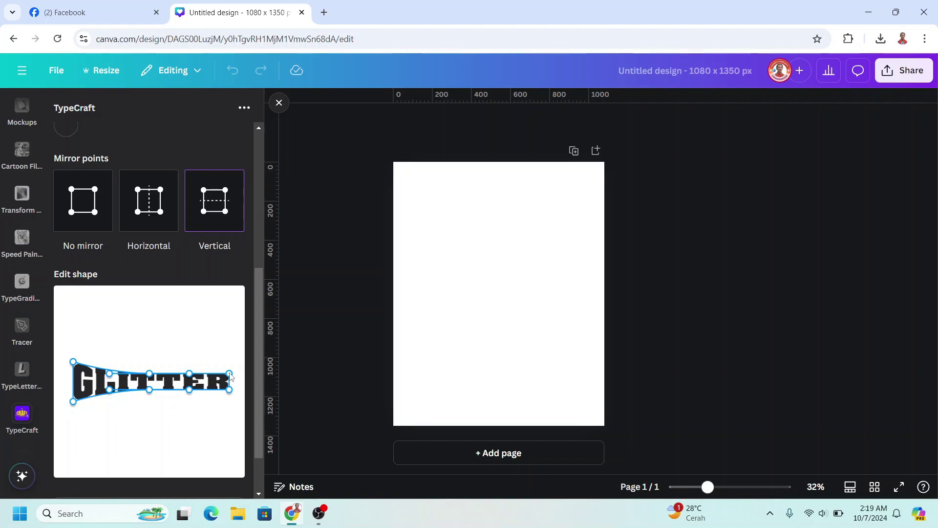
drag(230, 375, 229, 368)
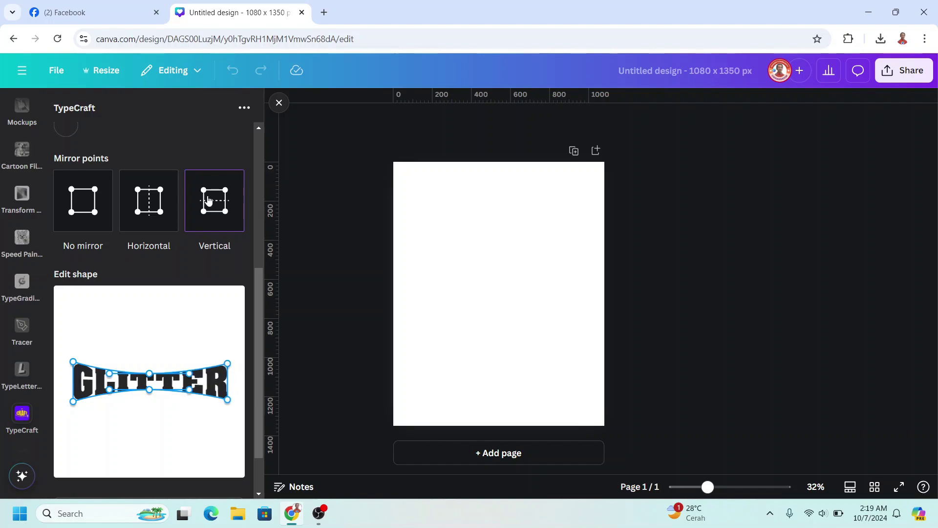
- Switch to no mirror, arch GLITTER's top edge and pull its bottom into a point
click(81, 211)
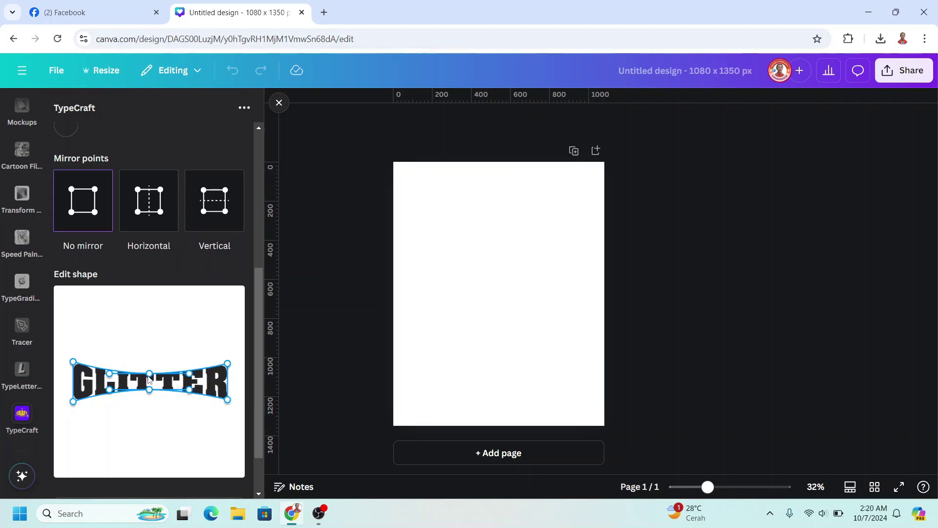
drag(150, 373, 150, 365)
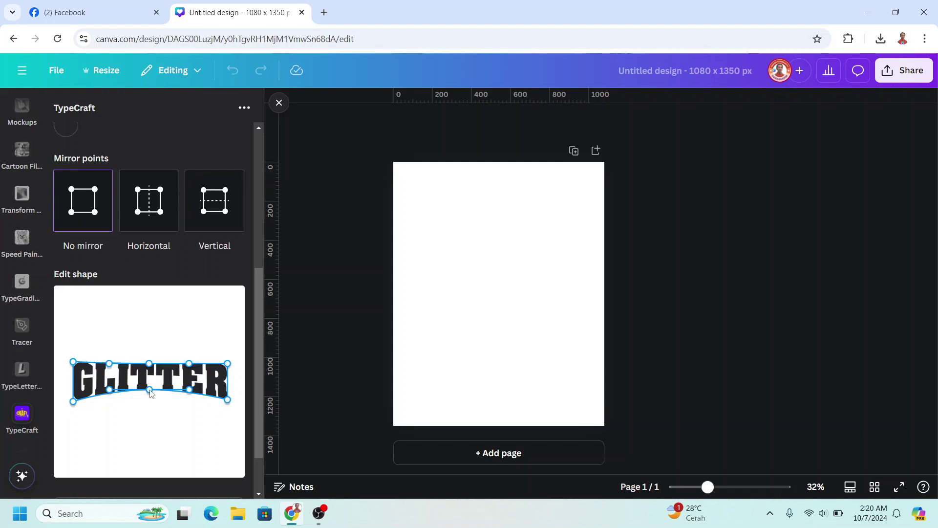
drag(150, 391, 201, 412)
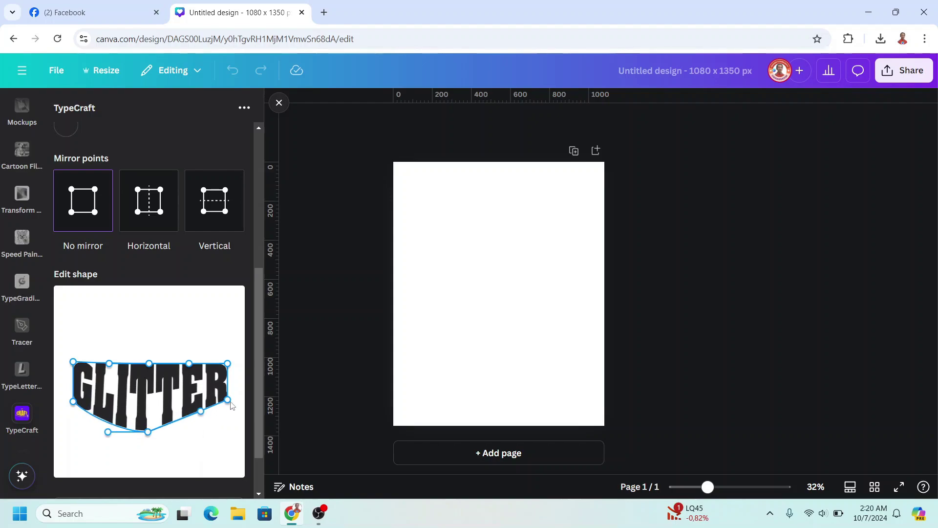
drag(108, 432, 97, 413)
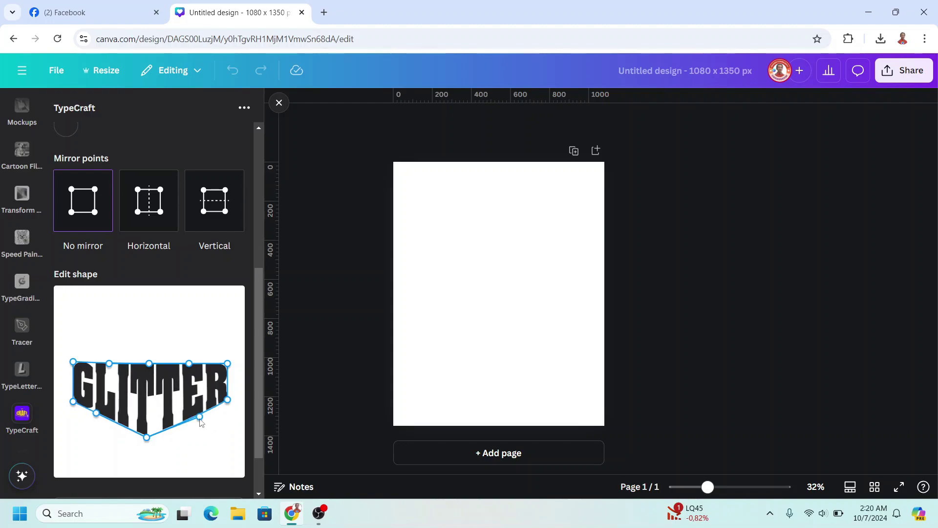
drag(199, 417, 199, 415)
- Colour the GLITTER lettering #FFFFFF and drag it onto the page
scroll(123, 291, up, 5)
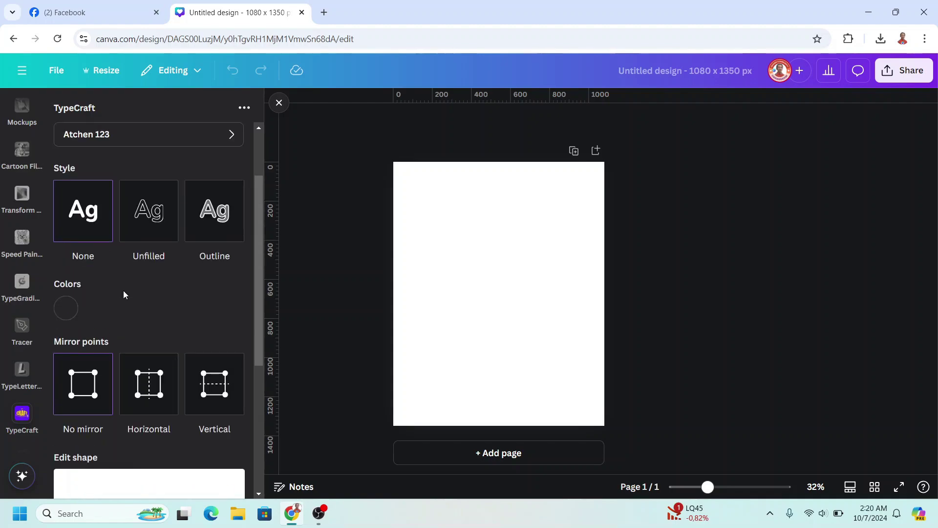
click(65, 369)
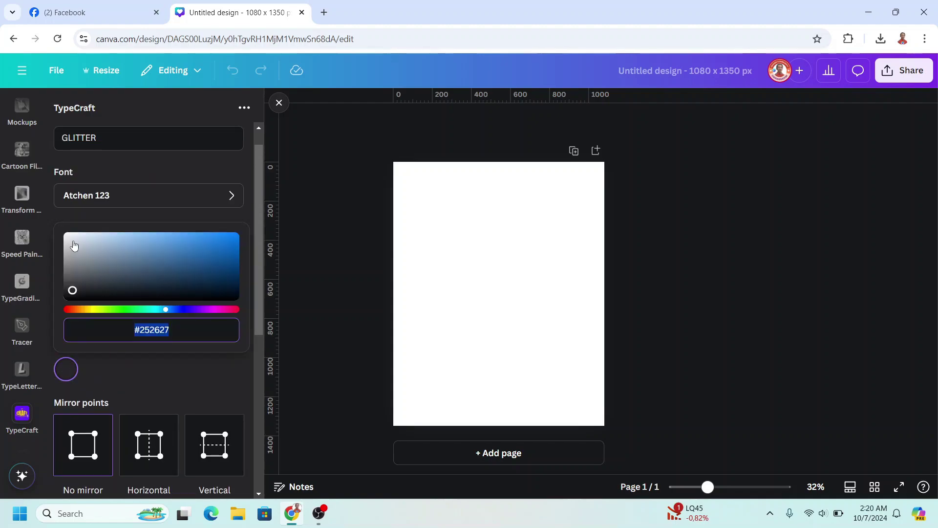
drag(74, 245, 66, 235)
scroll(233, 411, down, 10)
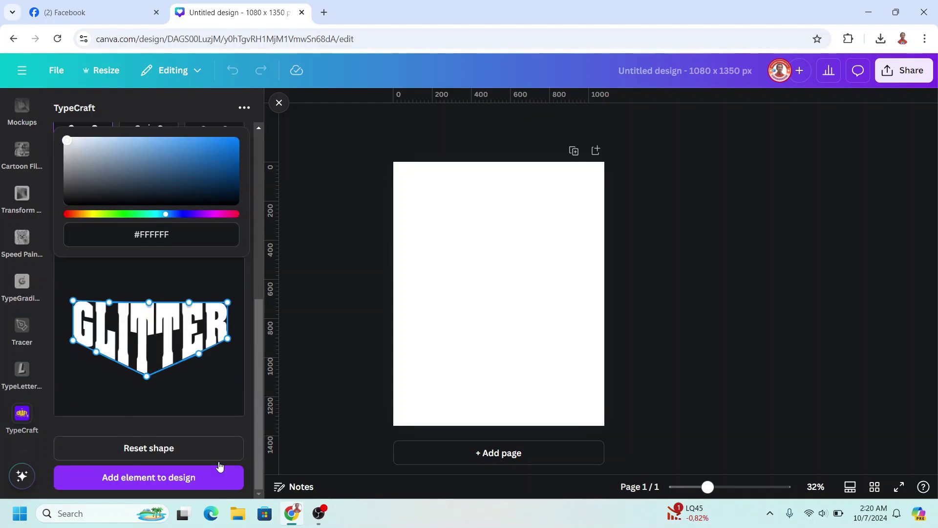
click(191, 491)
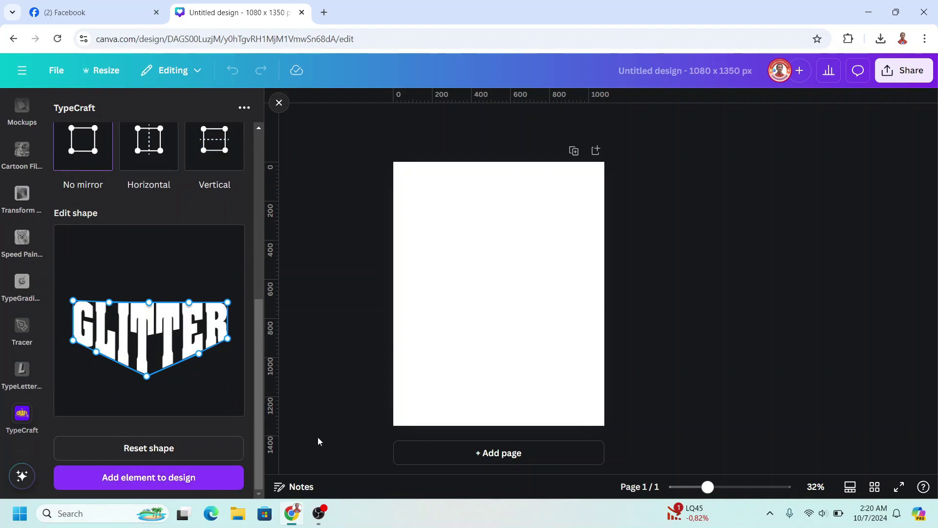
drag(554, 325, 523, 300)
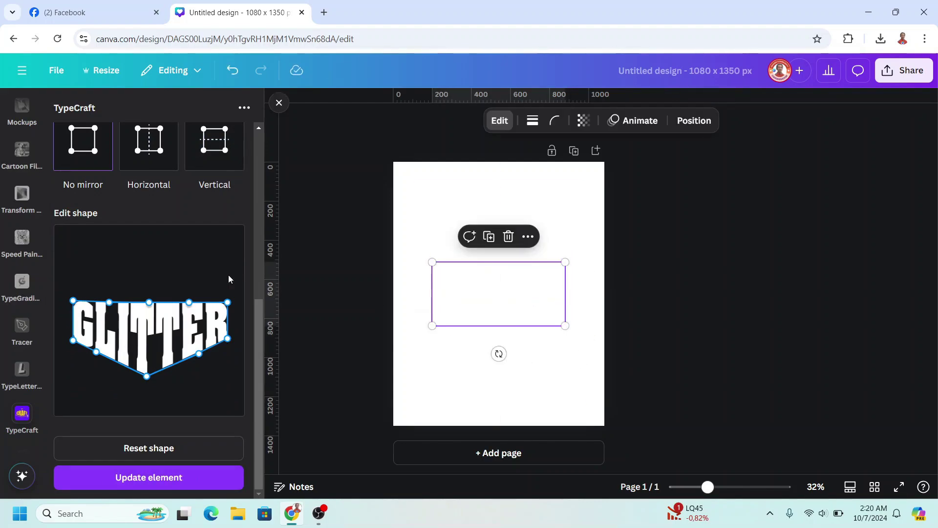
- Add a square shape from Elements and fill it violet
scroll(21, 205, up, 10)
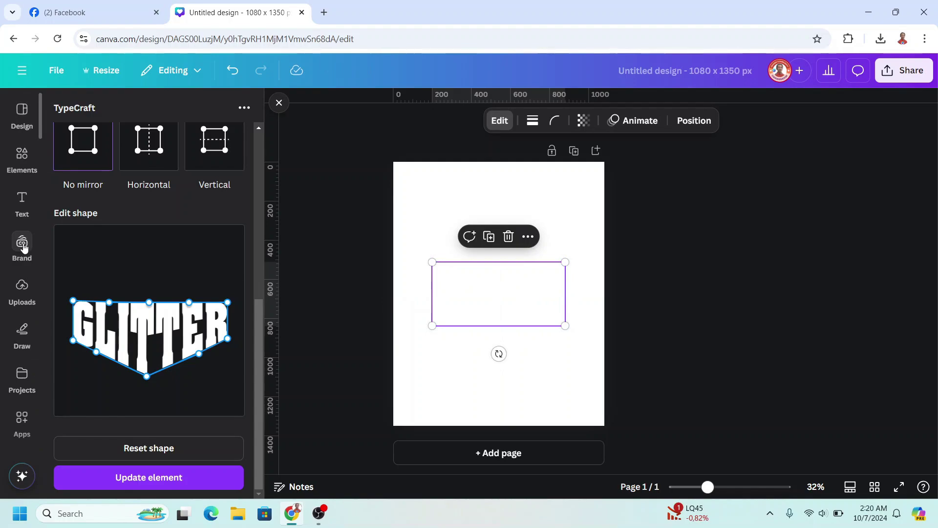
click(23, 157)
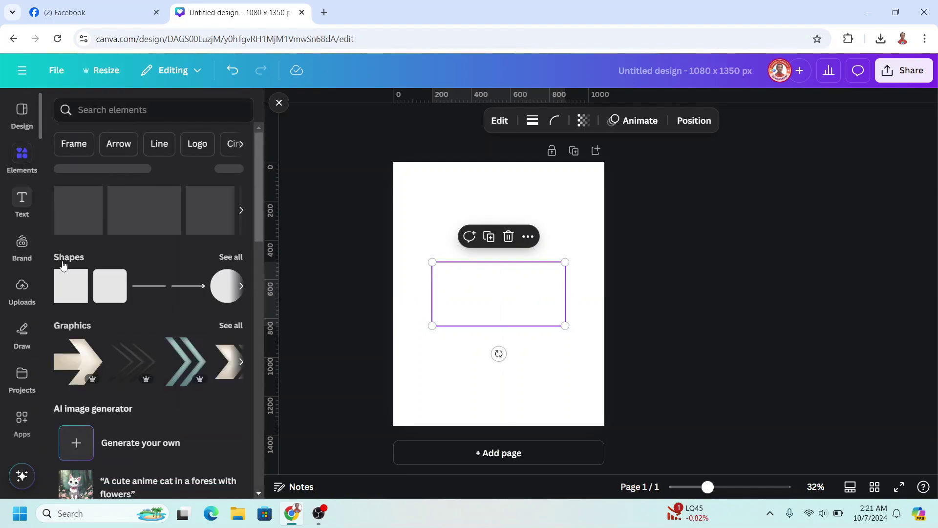
mouse_move(66, 292)
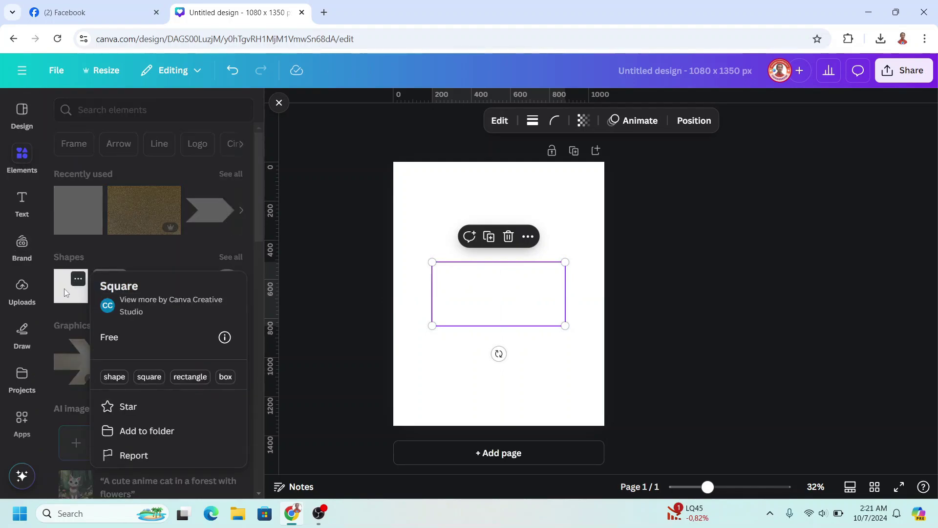
click(69, 289)
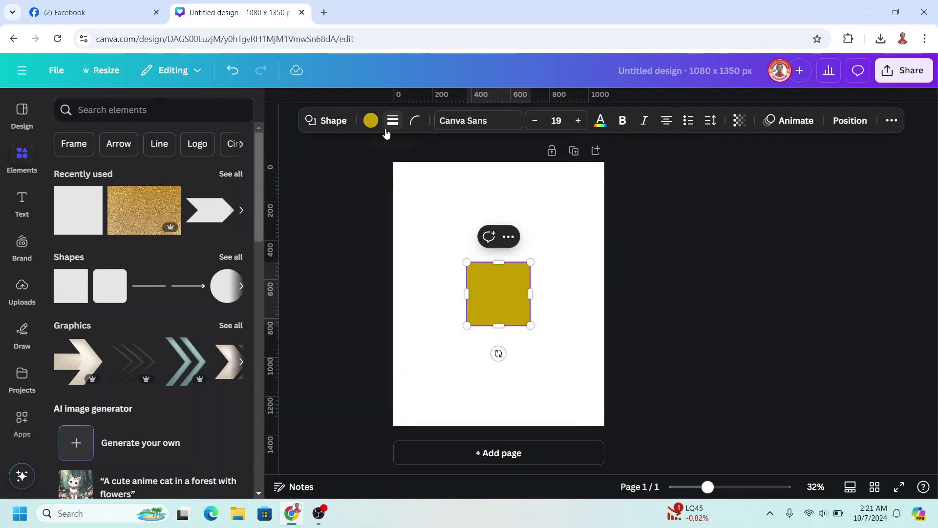
click(370, 121)
scroll(176, 328, down, 3)
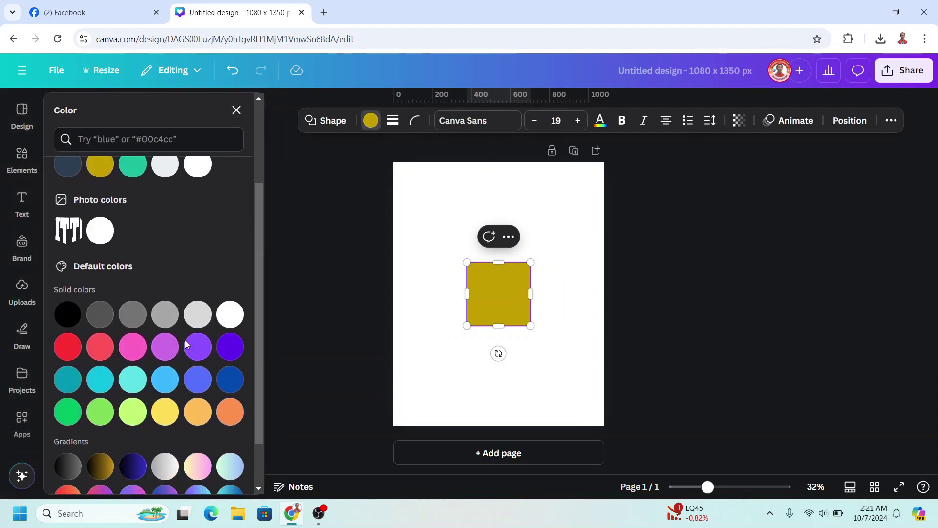
click(232, 354)
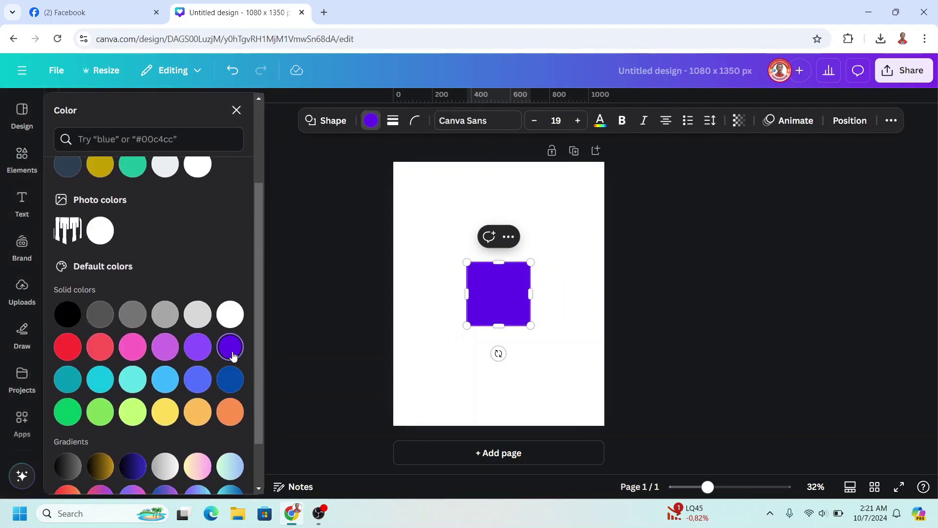
- Stretch the violet square into a large rectangle of about 761 × 471
drag(470, 295, 424, 293)
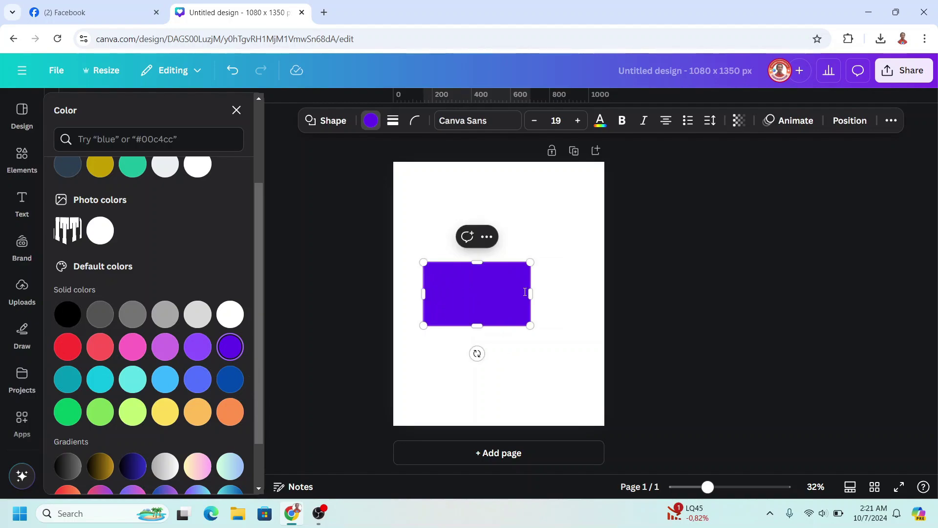
drag(529, 294, 572, 294)
drag(498, 262, 498, 234)
drag(498, 326, 498, 392)
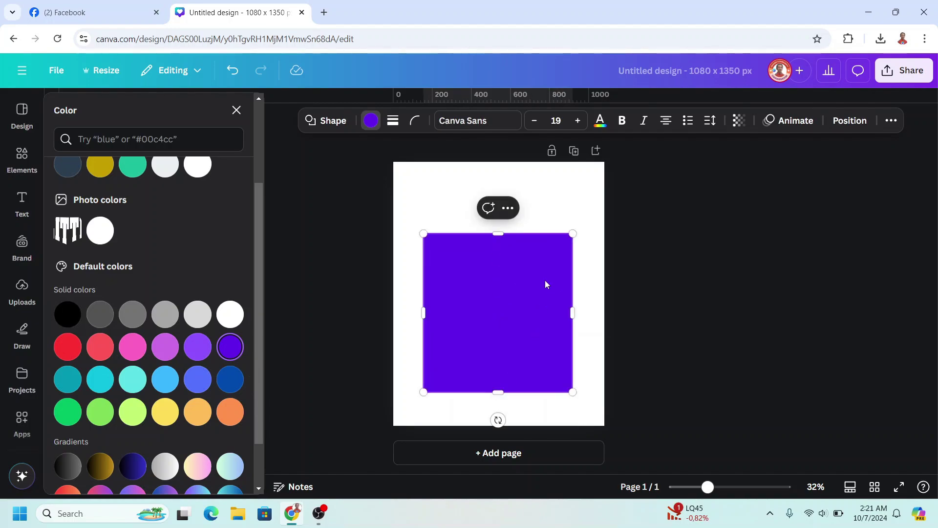
- Send the purple rectangle to the back and lower its top edge
right_click(544, 280)
mouse_move(584, 284)
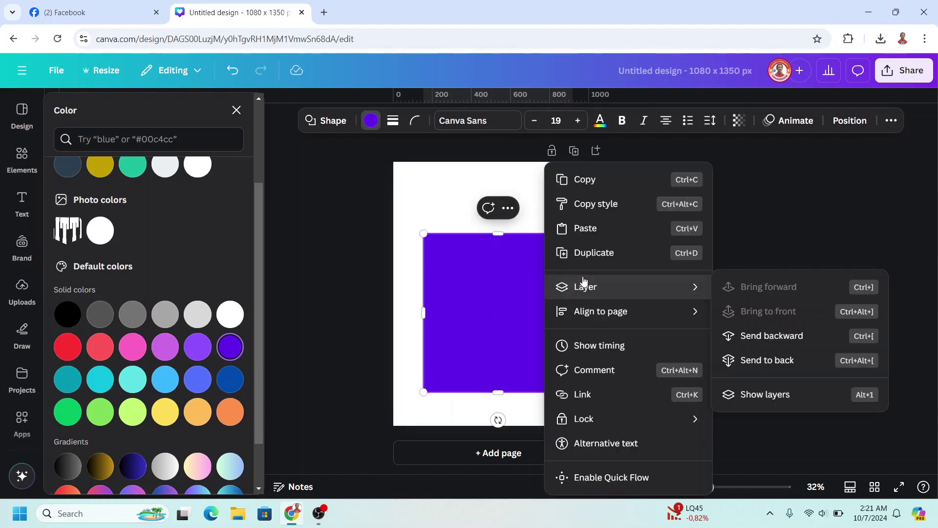
click(779, 360)
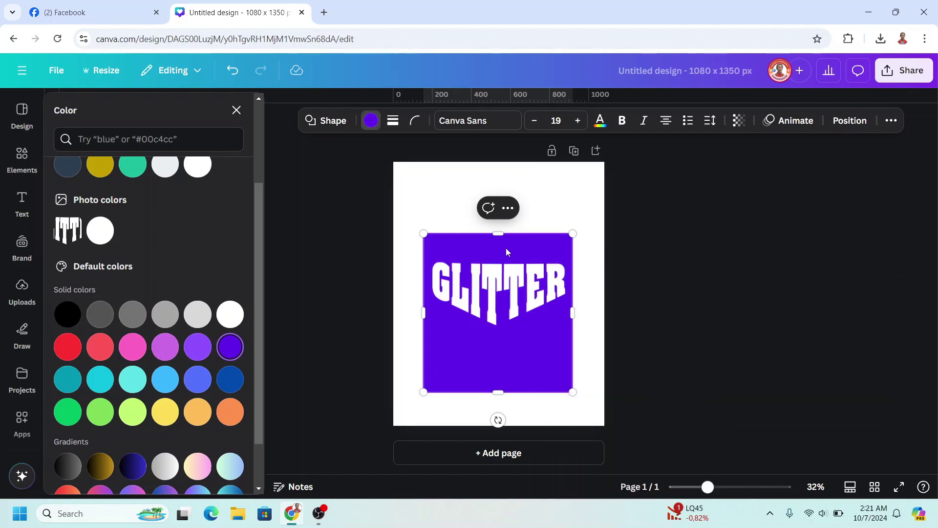
drag(508, 235, 508, 253)
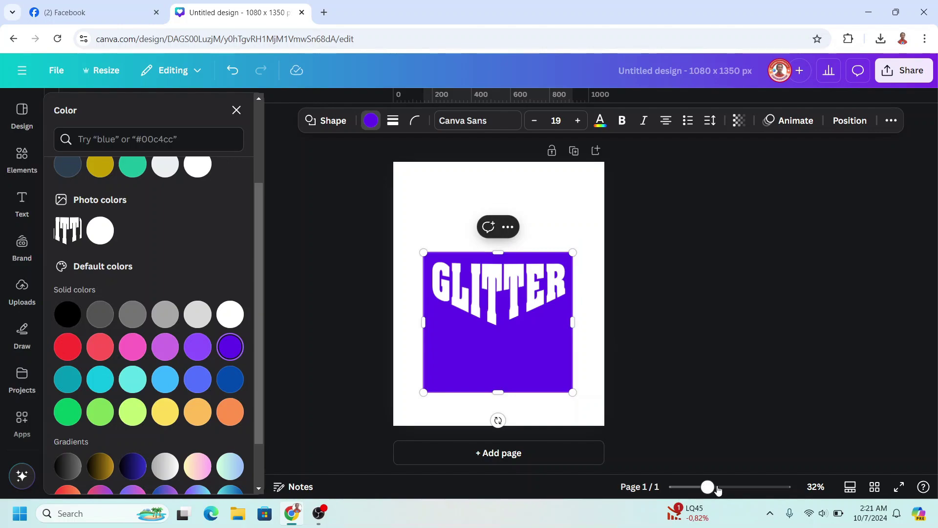
click(722, 487)
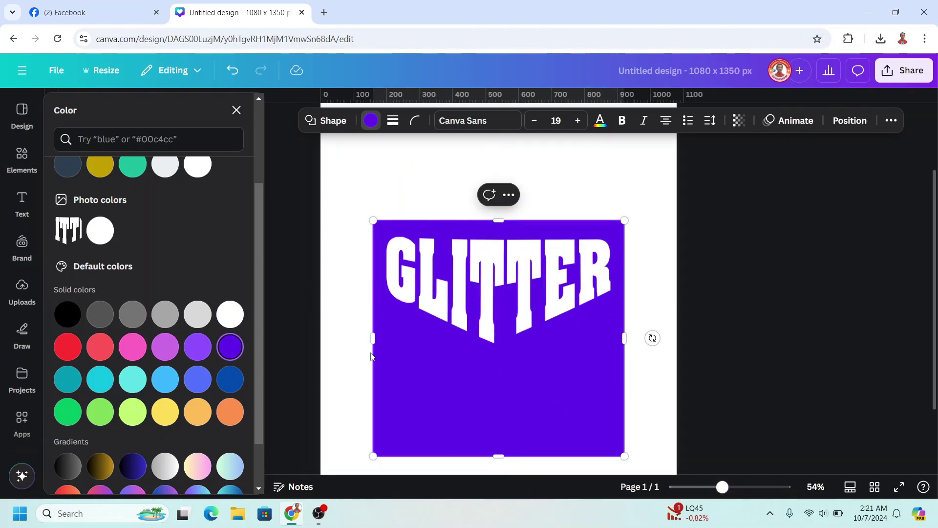
- Add a white square and shrink it into a short bar below GLITTER
click(22, 163)
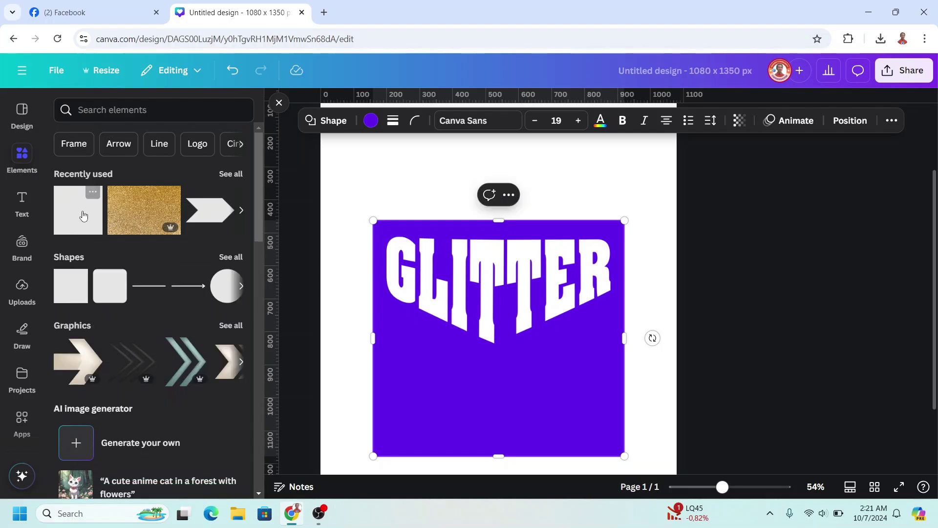
click(93, 196)
click(62, 217)
key(Delete)
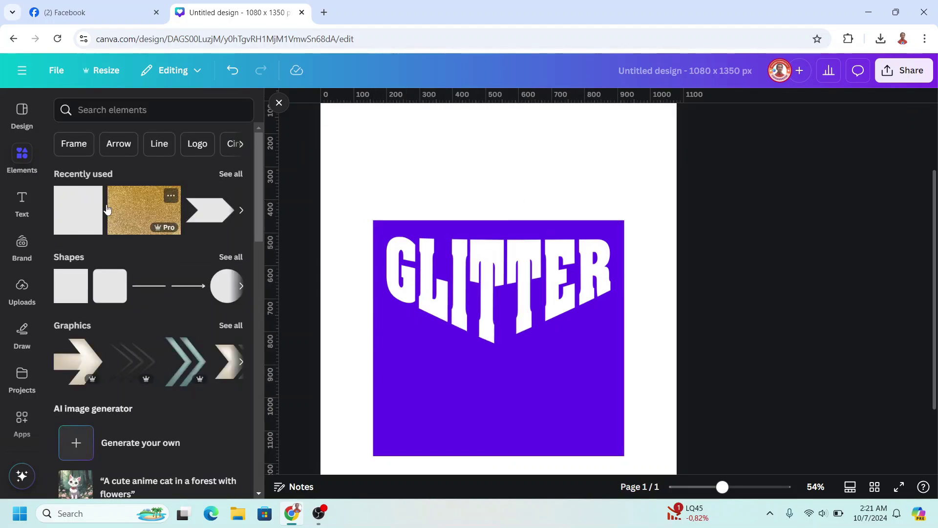
click(70, 220)
click(371, 120)
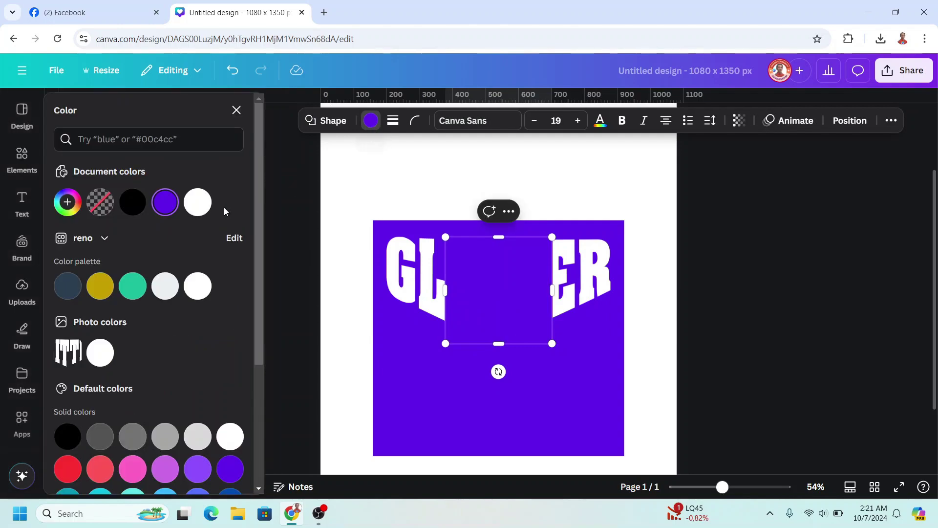
click(197, 201)
drag(499, 237, 499, 316)
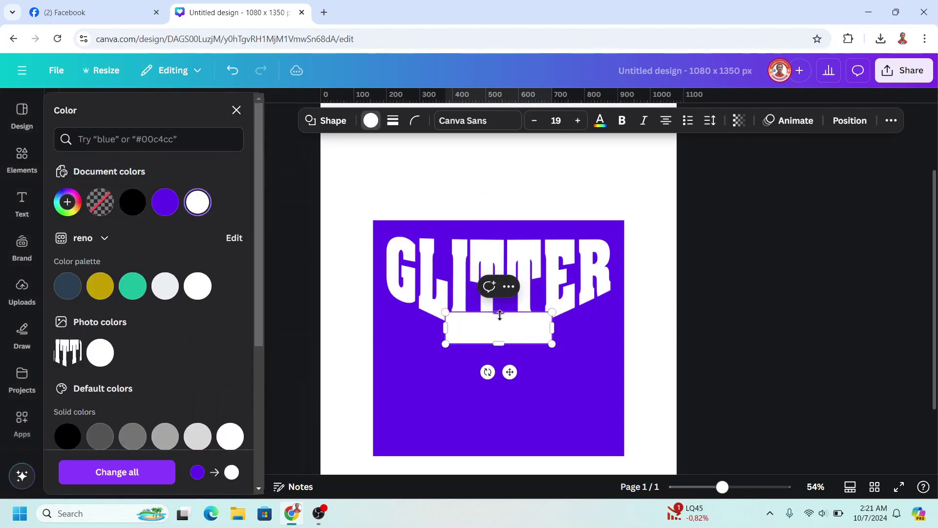
- Make the white bar about 401.8 × 96.3 px, rotate it 26° and place it under GLITTER's left half
drag(553, 328, 597, 330)
drag(528, 335, 467, 350)
drag(460, 387, 435, 394)
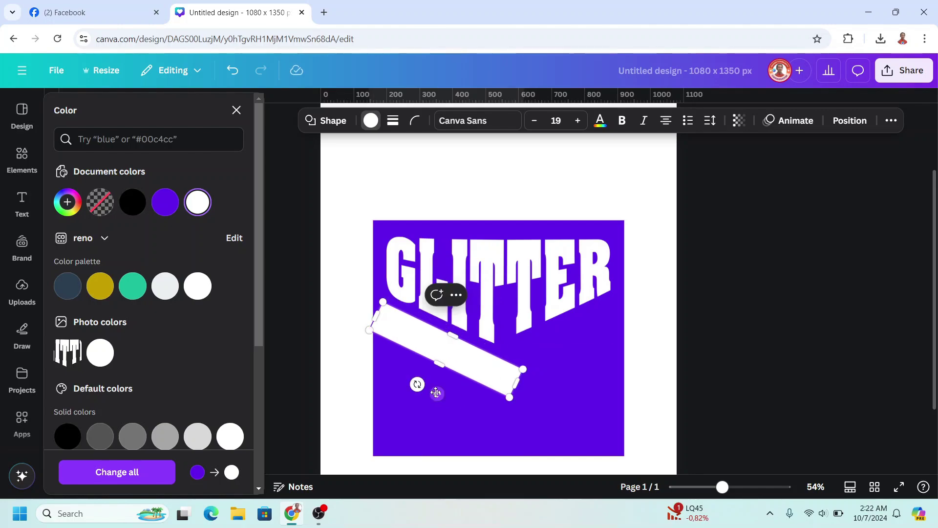
drag(510, 377, 496, 373)
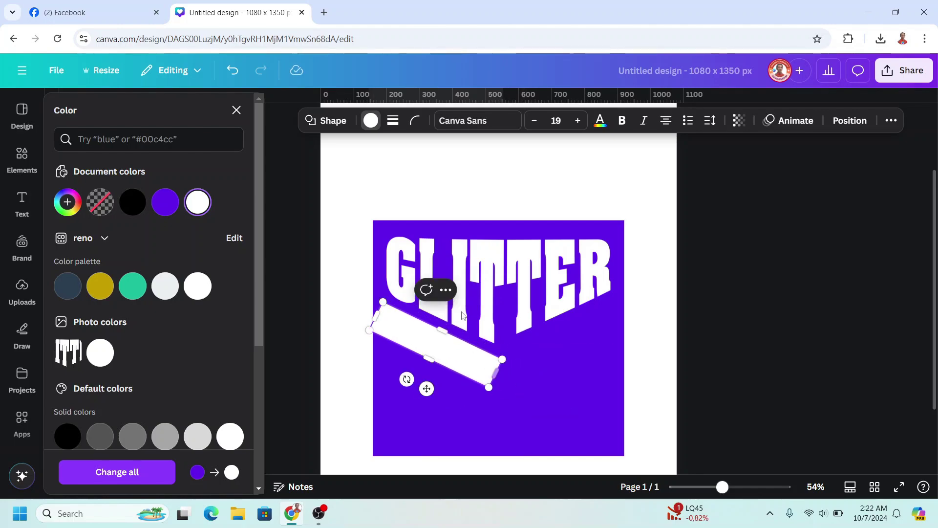
click(843, 122)
click(210, 443)
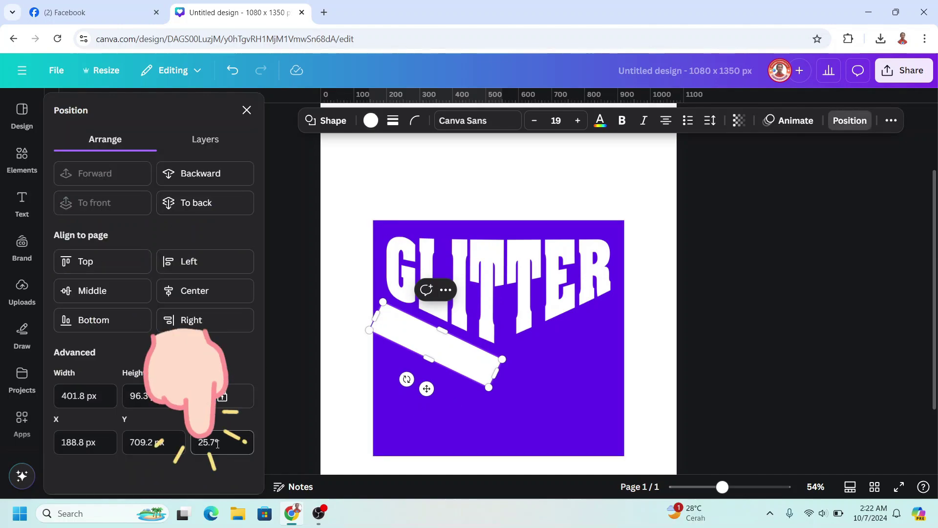
drag(215, 443, 203, 443)
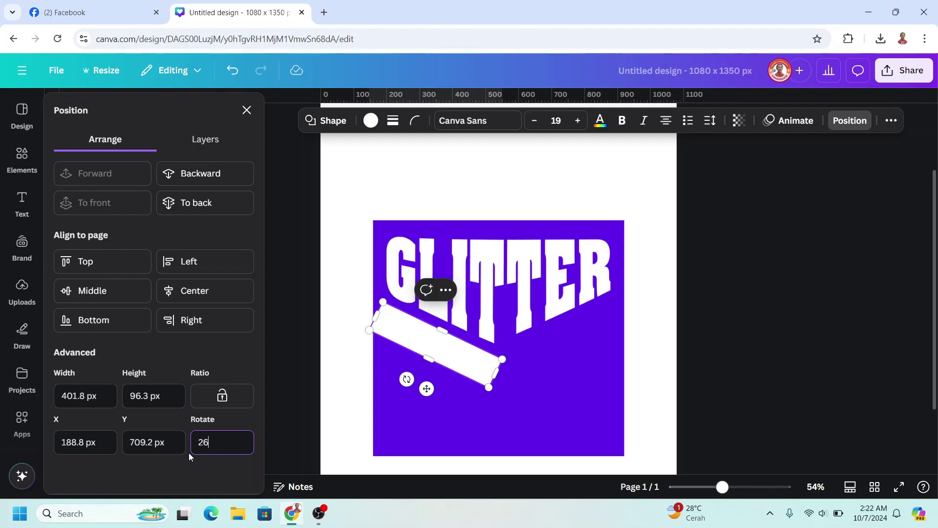
key(Return)
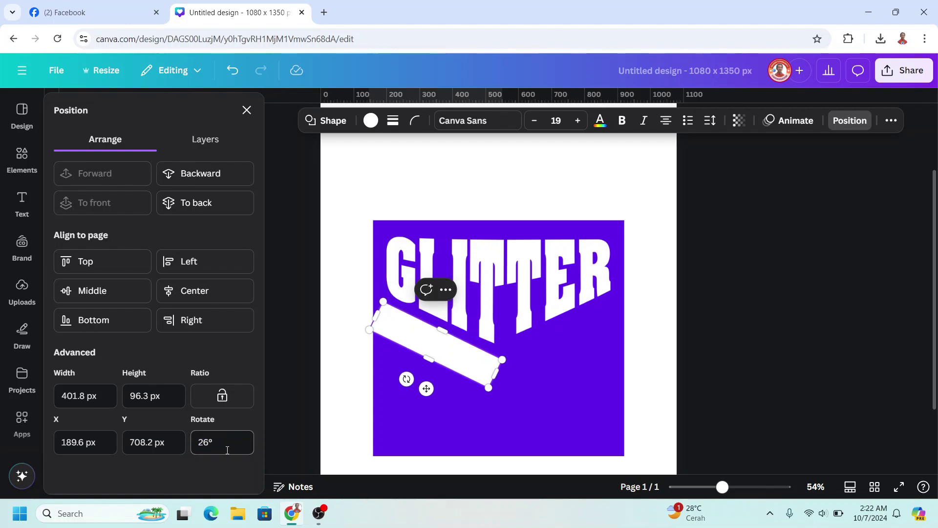
- Duplicate the white bar, rotate the copy to -26° and move it right to form a V
click(502, 397)
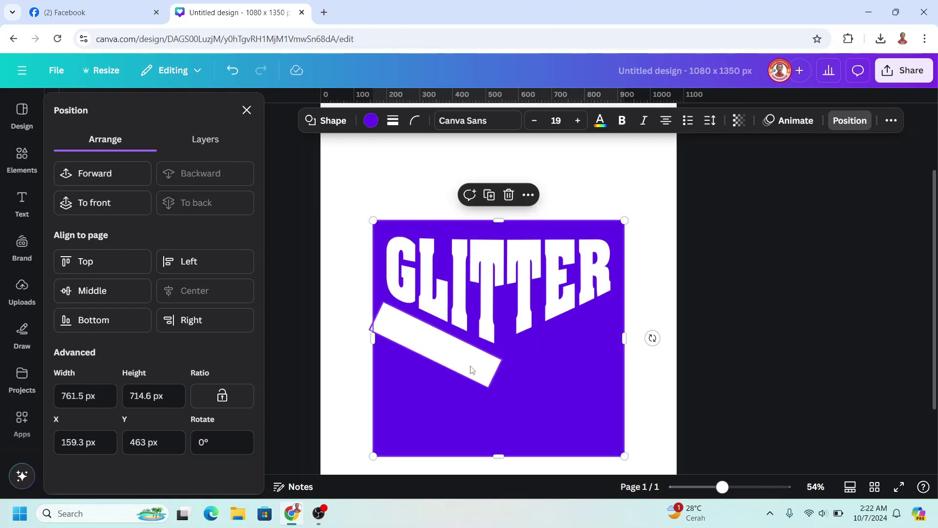
click(472, 370)
click(431, 286)
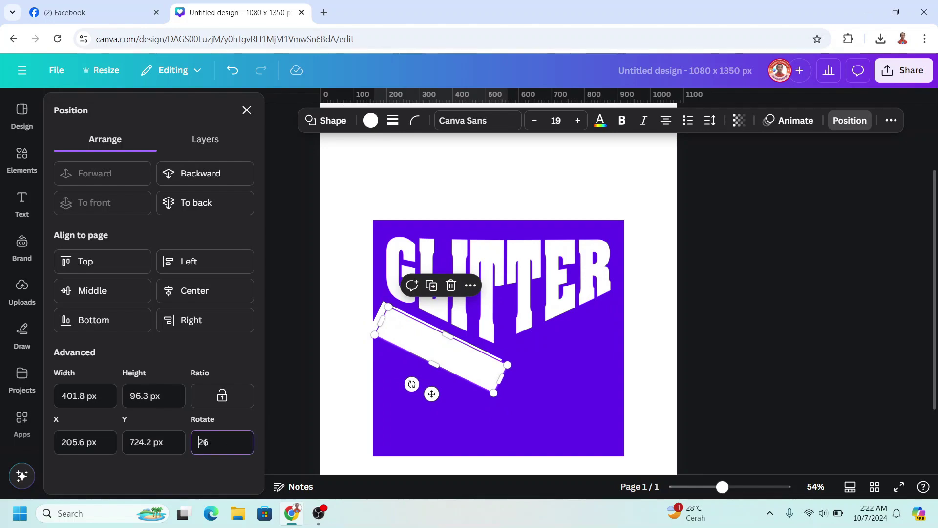
key(Return)
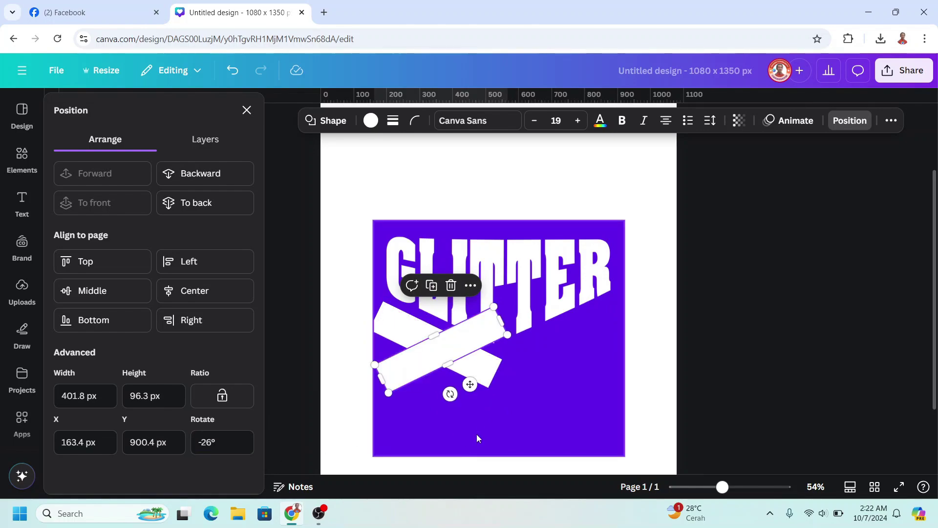
drag(469, 386, 585, 376)
drag(499, 374, 530, 357)
shift+click(440, 357)
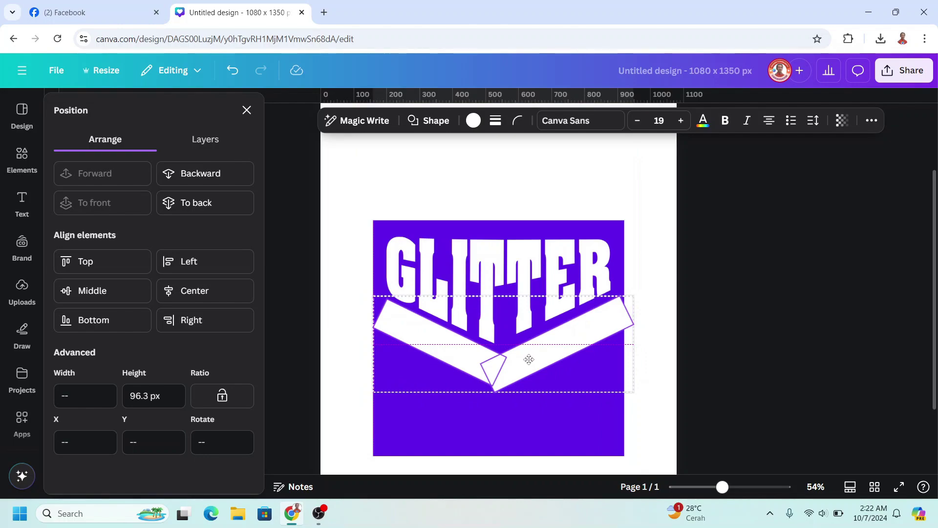
scroll(529, 359, up, 5)
click(812, 459)
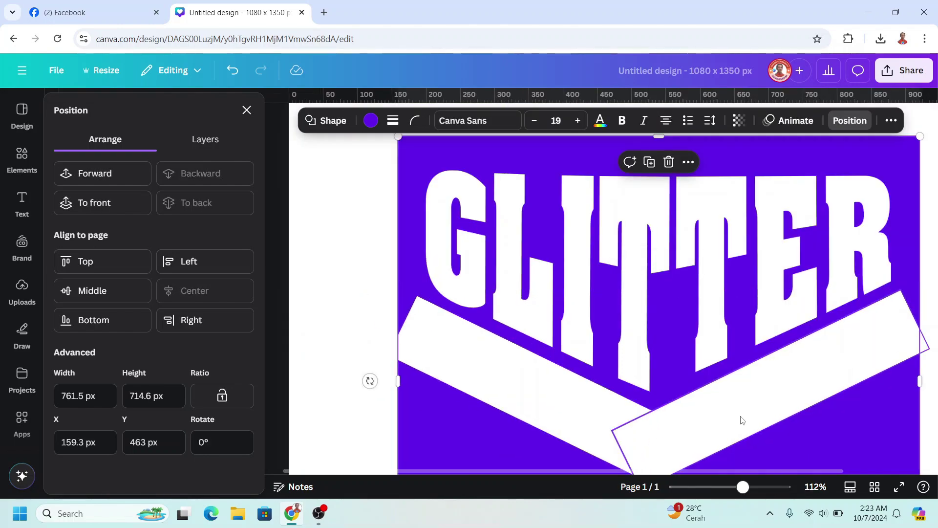
- Duplicate the left white bar, colour the copy purple and rotate it to 30°
click(555, 407)
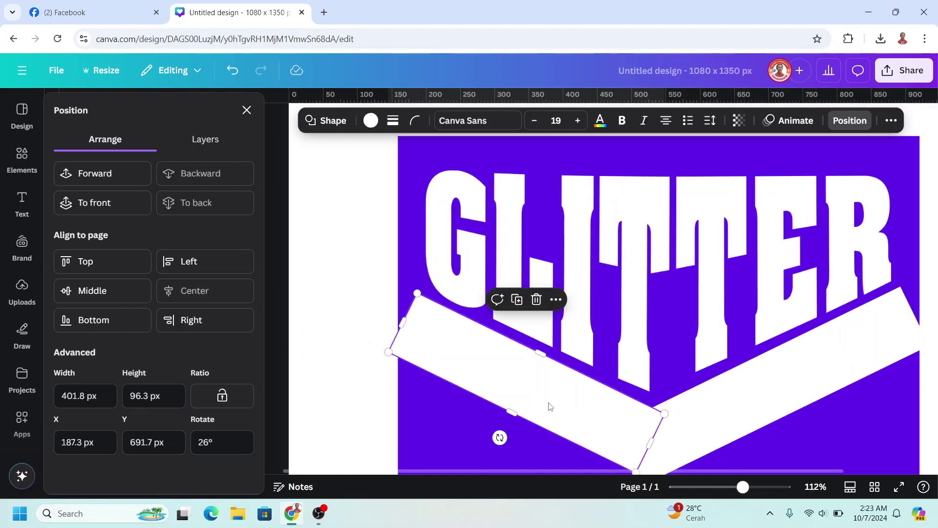
click(517, 303)
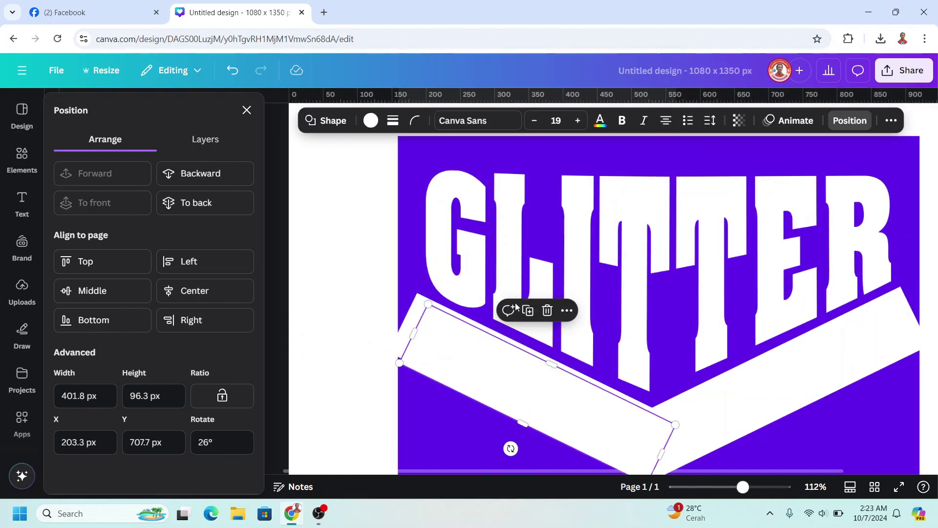
click(371, 121)
click(230, 469)
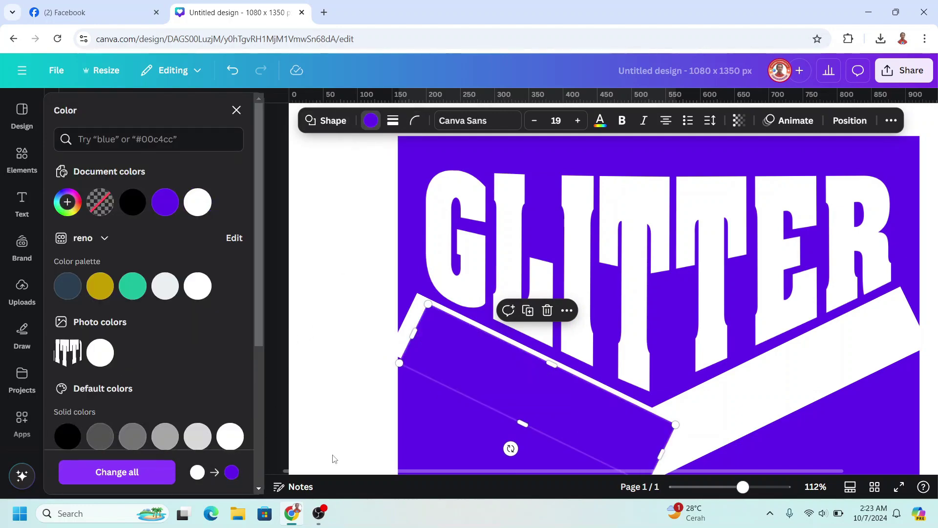
drag(510, 450, 487, 443)
click(851, 121)
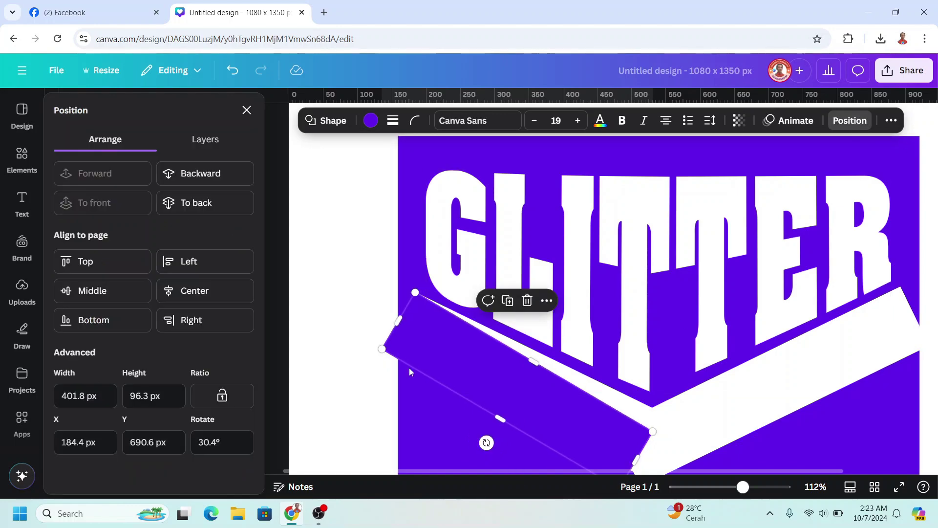
click(216, 442)
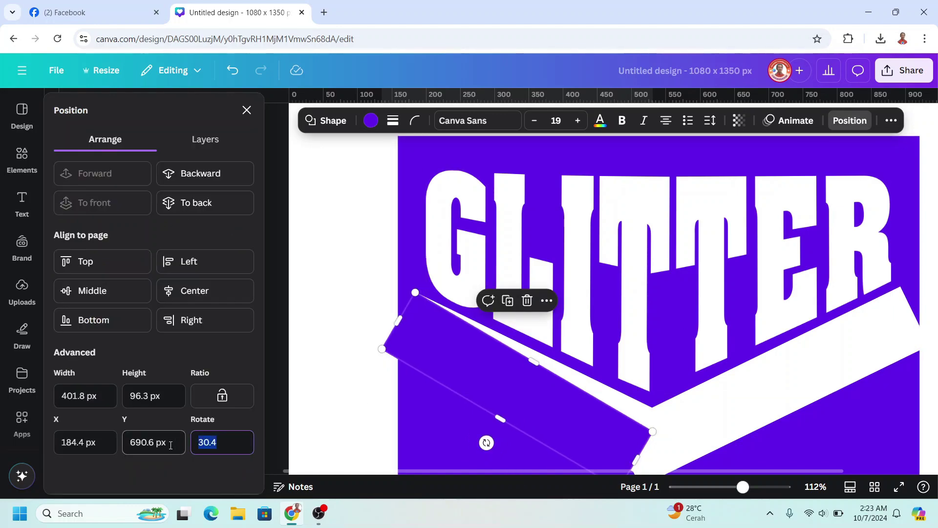
text(30)
key(Return)
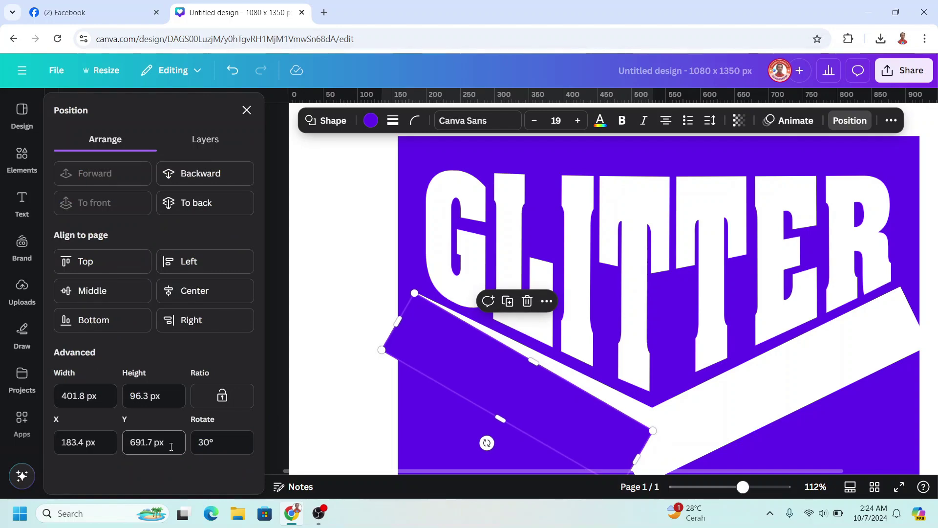
- Duplicate the purple bar at -30° and move it over the right white bar
click(737, 415)
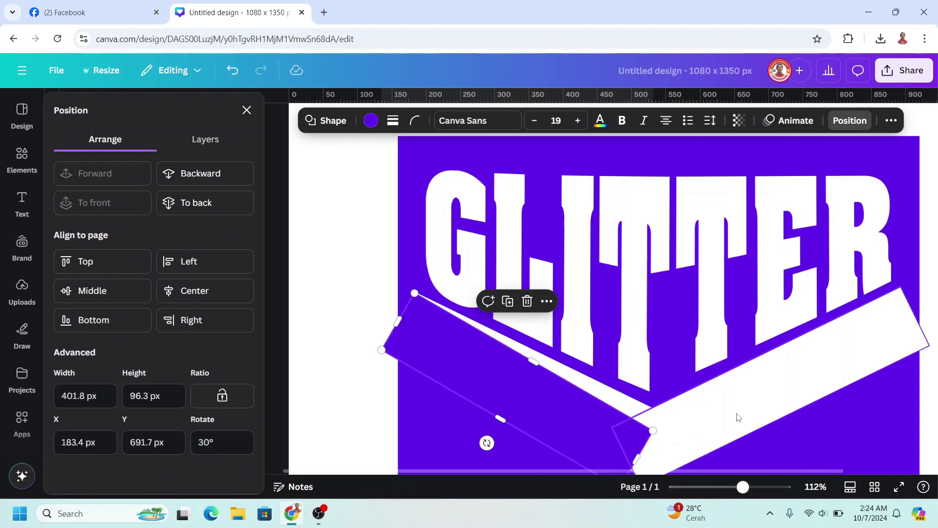
click(514, 414)
click(509, 302)
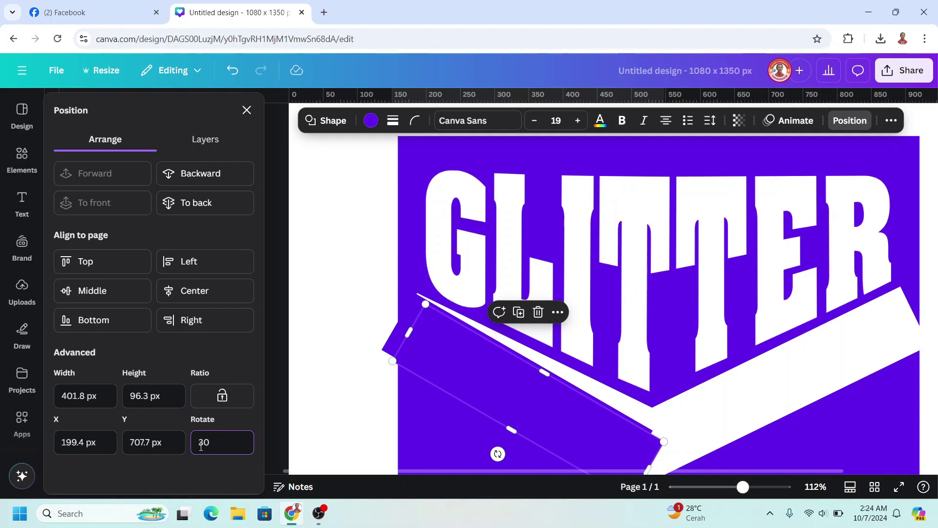
key(Return)
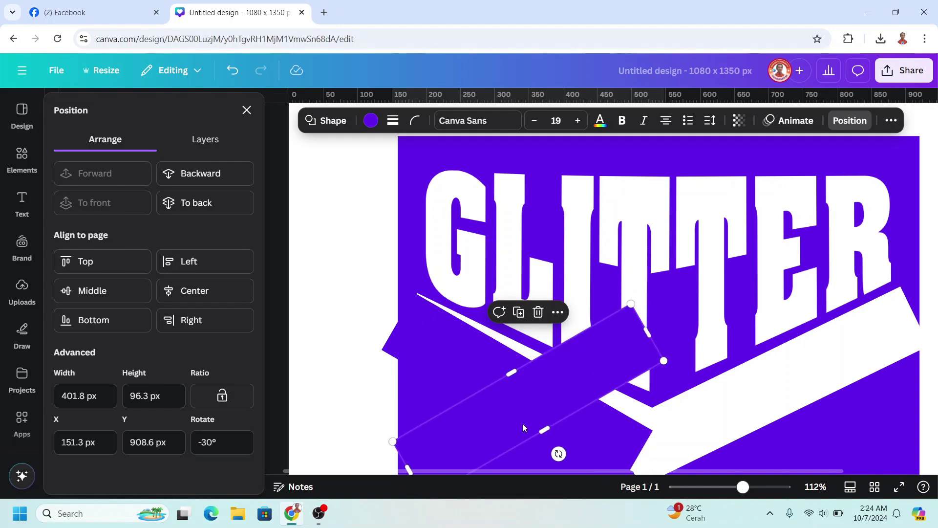
drag(524, 401, 885, 400)
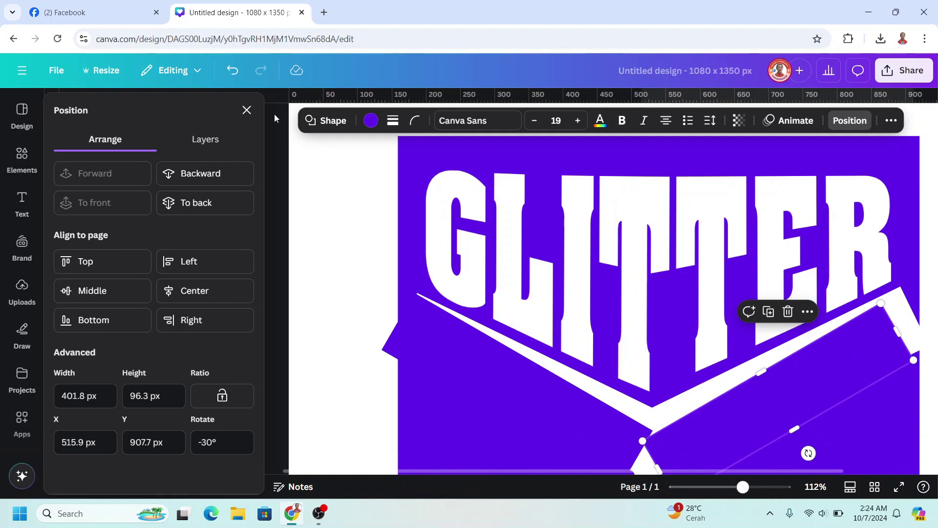
- Add a vertical guide near the page centre and lengthen both ends of the purple bar
key(Escape)
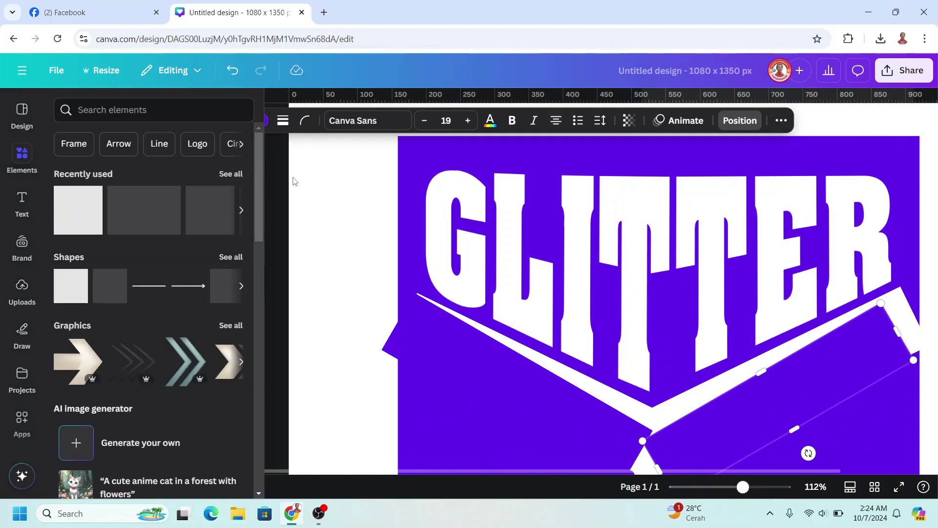
drag(275, 197, 654, 212)
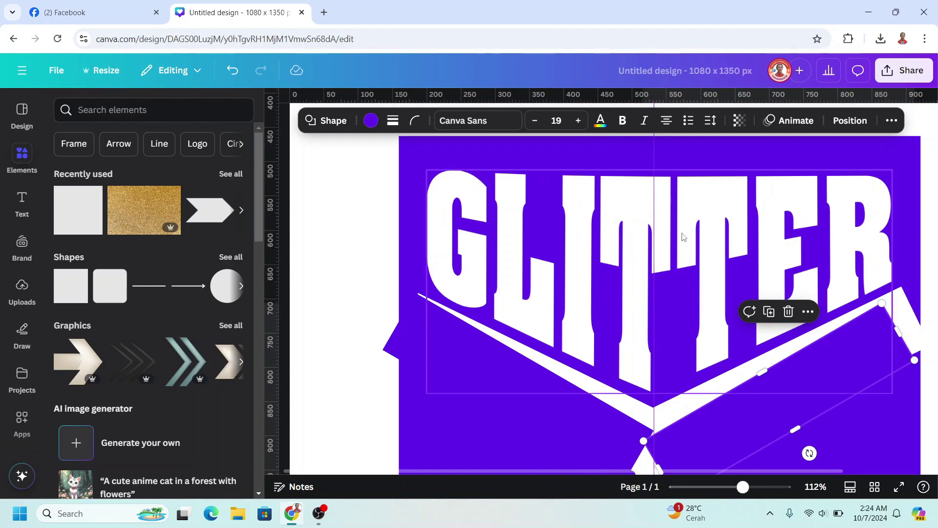
scroll(790, 404, down, 2)
scroll(729, 327, up, 5)
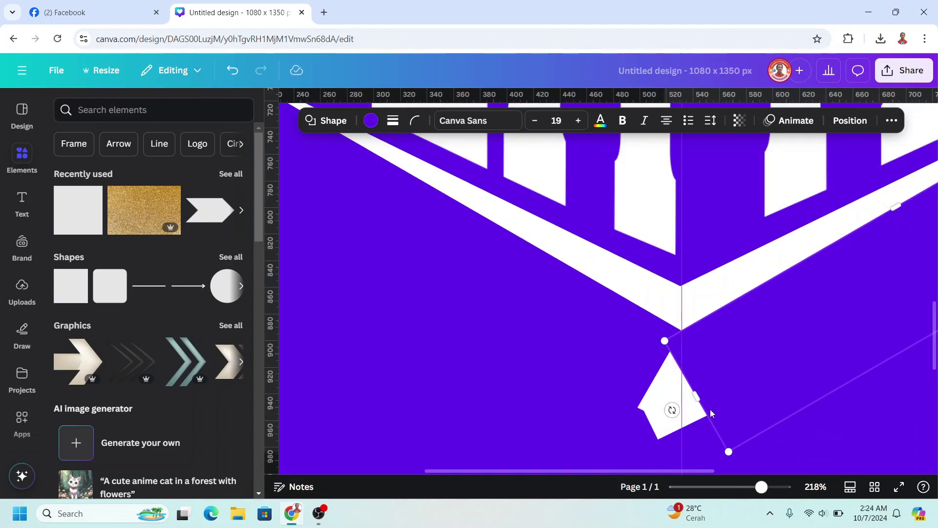
drag(704, 402, 641, 435)
scroll(642, 435, down, 6)
drag(834, 295, 825, 273)
- Move the left bar lower, make it white and longer, then duplicate the right bar
click(524, 367)
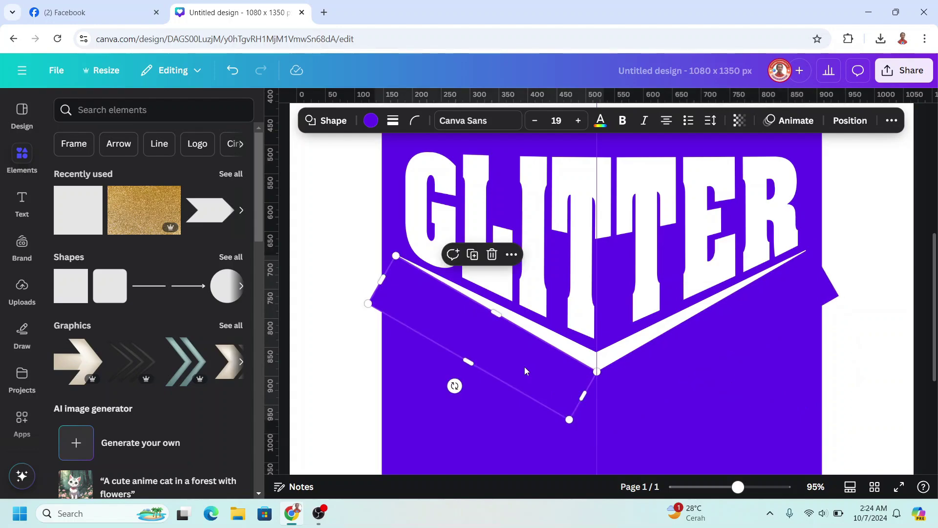
drag(467, 322, 471, 342)
click(372, 121)
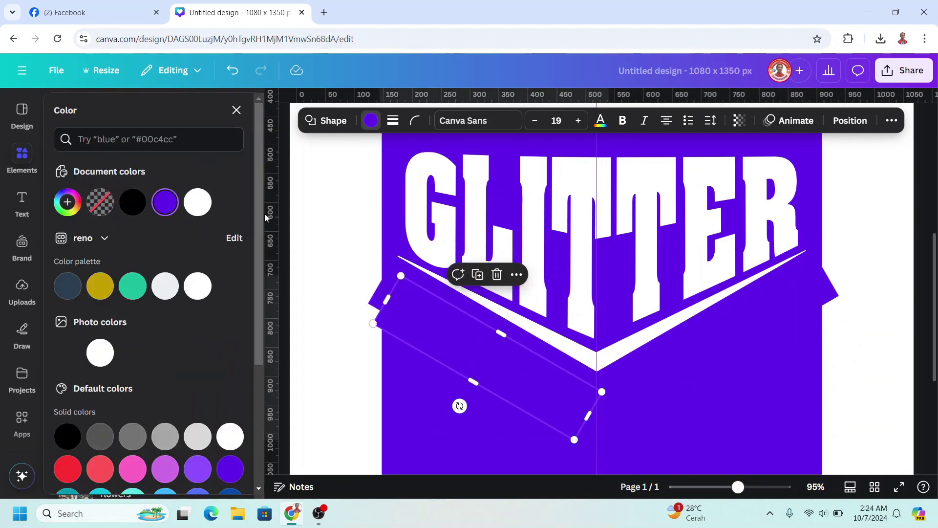
click(198, 286)
drag(588, 416, 601, 420)
click(729, 351)
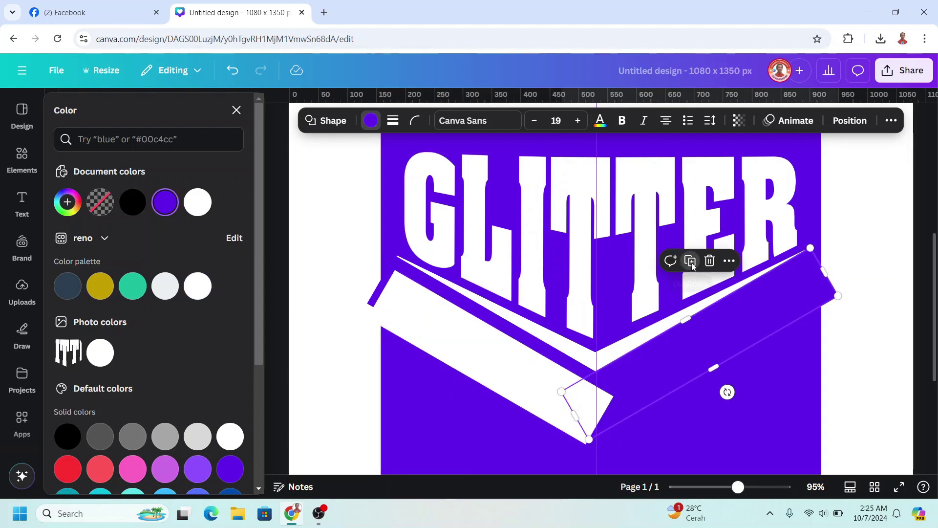
click(691, 260)
- Make the bar copy white and adjust its length
click(197, 202)
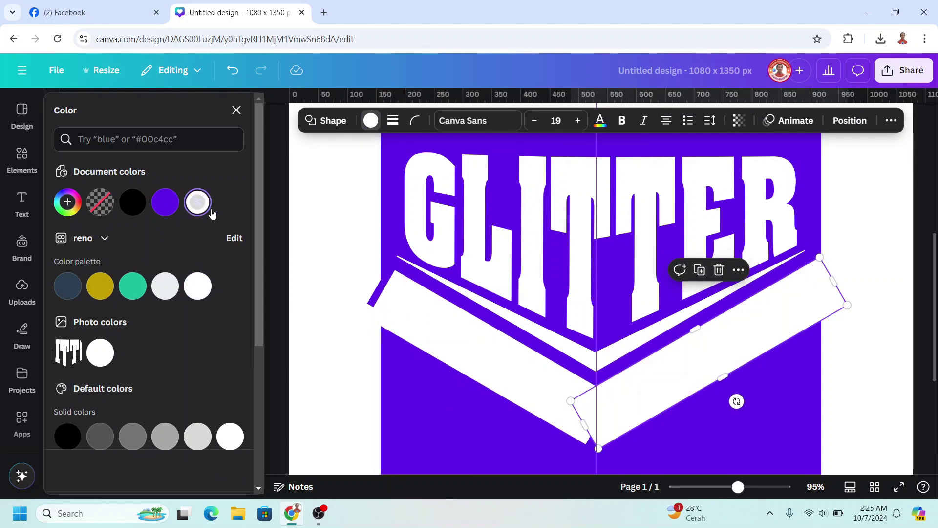
scroll(790, 436, up, 5)
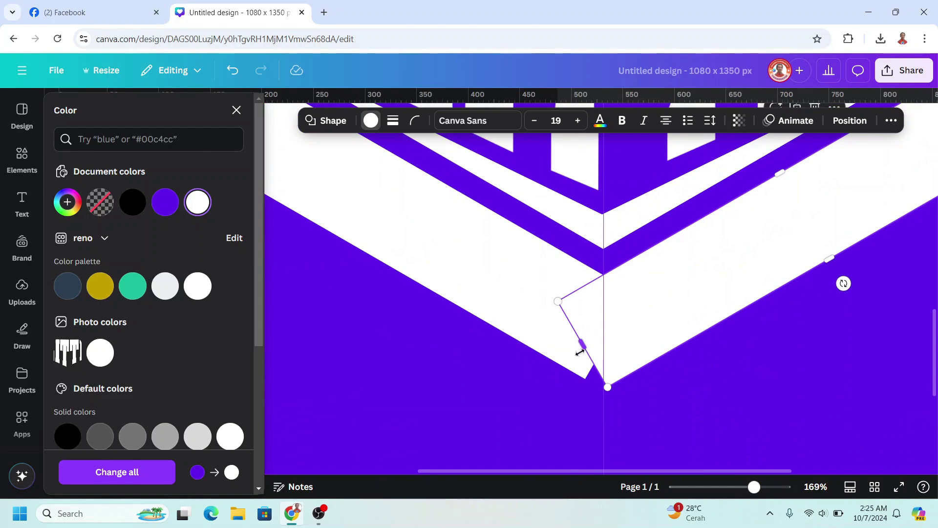
drag(580, 352, 606, 377)
scroll(606, 377, down, 5)
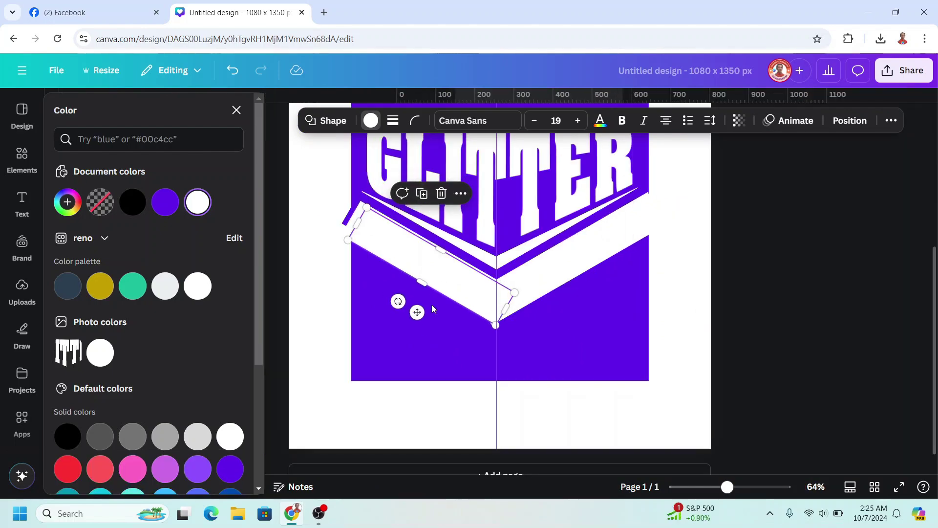
- Rotate the bar to 34°, recolour it purple and nudge it up-left over the lower chevron
click(847, 121)
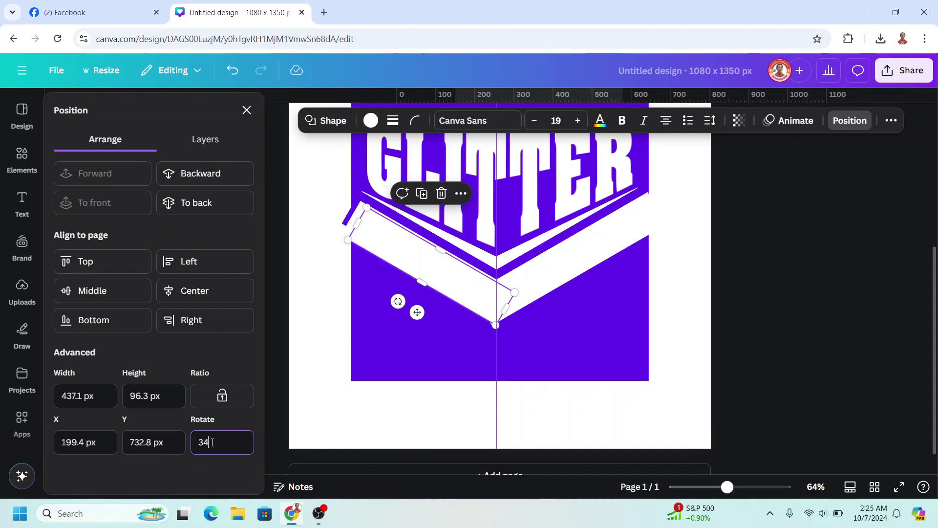
click(220, 442)
text(34)
key(Return)
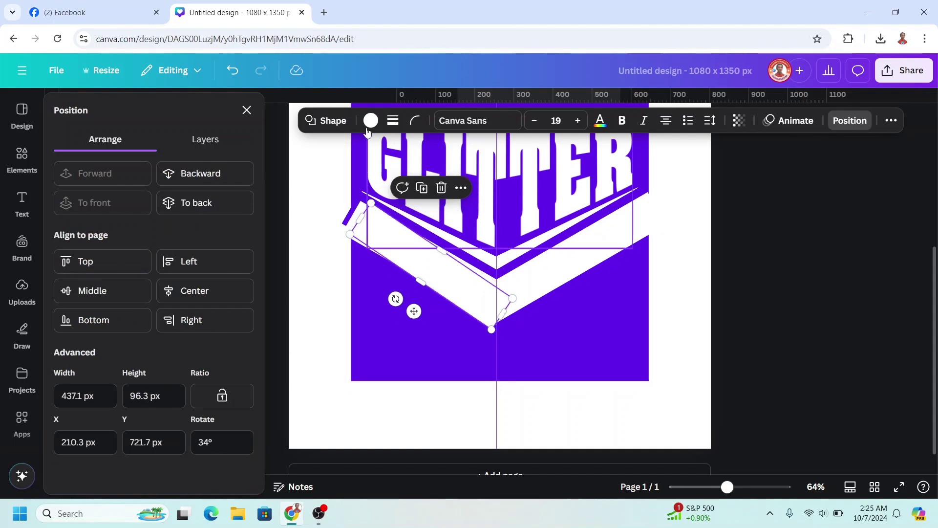
click(370, 121)
click(171, 207)
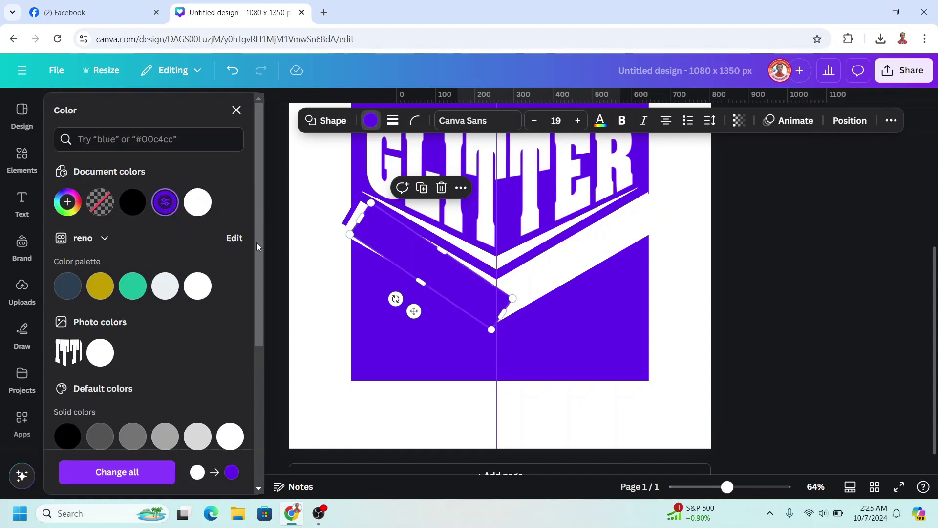
drag(447, 268, 436, 272)
click(742, 490)
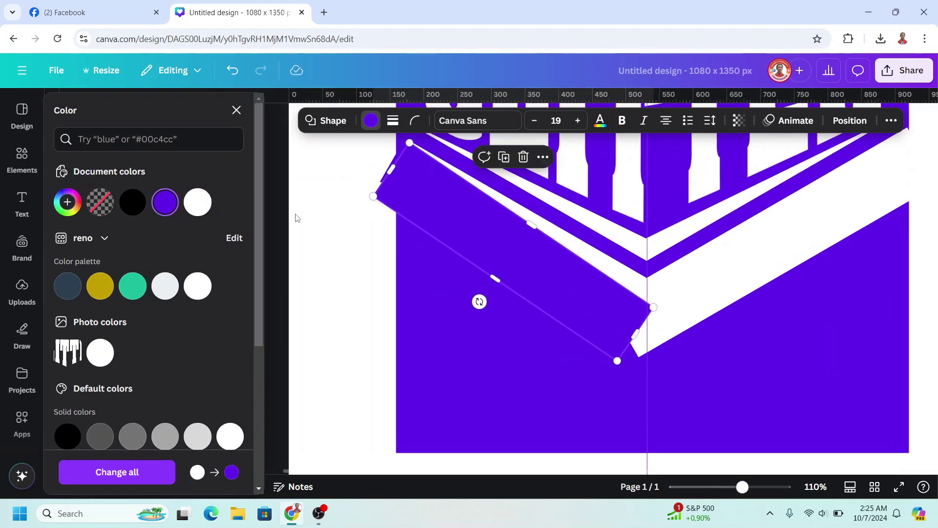
- Add a vertical alignment guide and nudge the white right arm down and right
key(Escape)
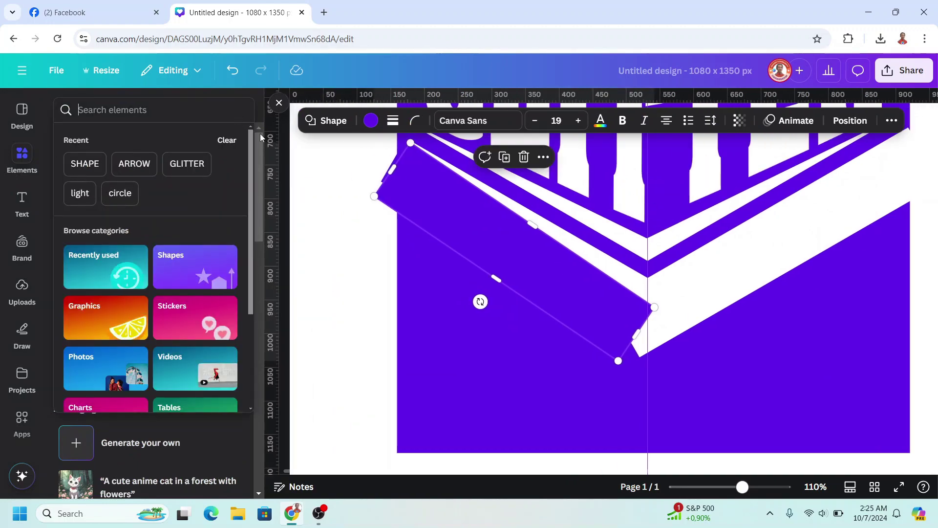
drag(277, 176, 416, 202)
scroll(450, 277, up, 2)
click(706, 374)
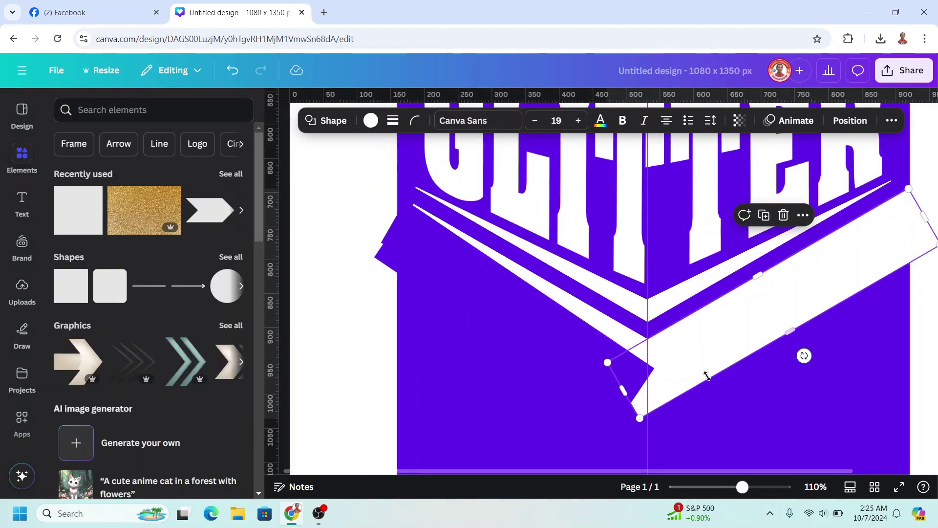
key(shift+Right)
key(shift+Right)
key(shift+Down)
key(shift+Down)
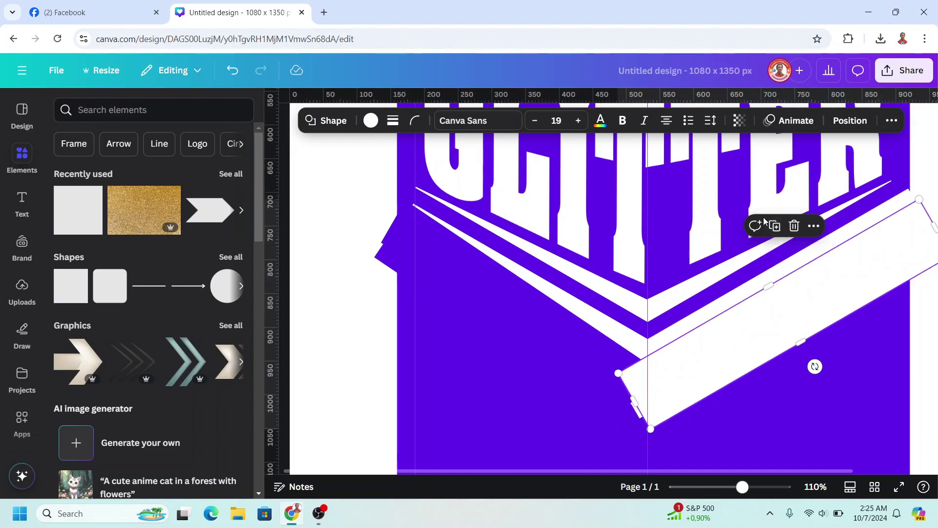
- Rotate the right arm to -34° and recolour it purple
click(850, 120)
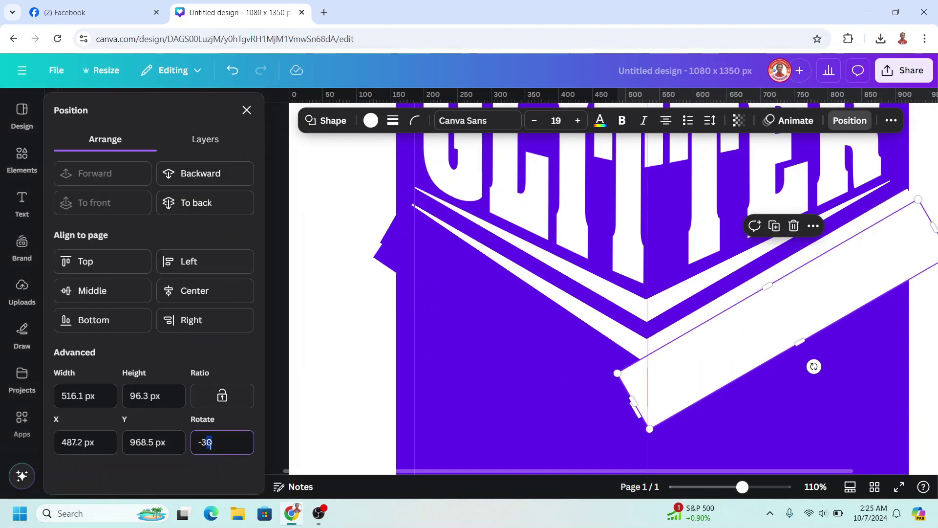
key(Return)
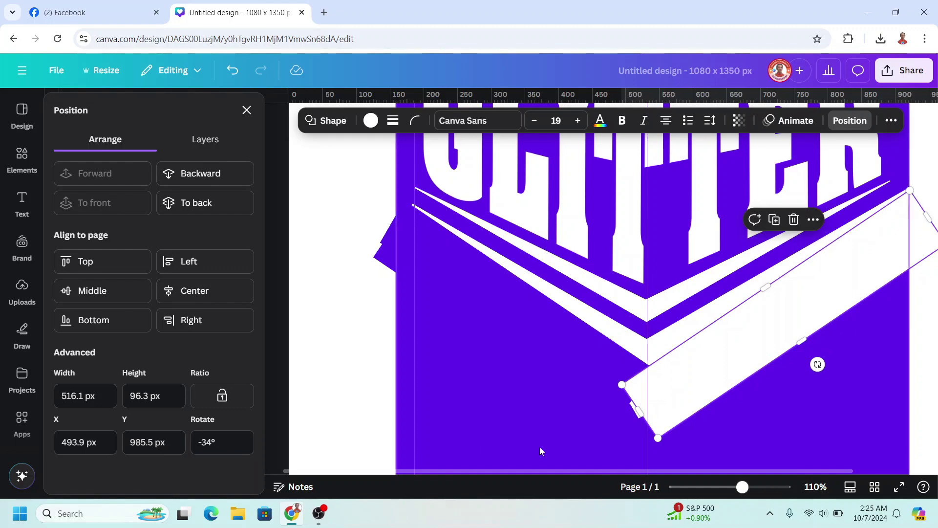
click(371, 121)
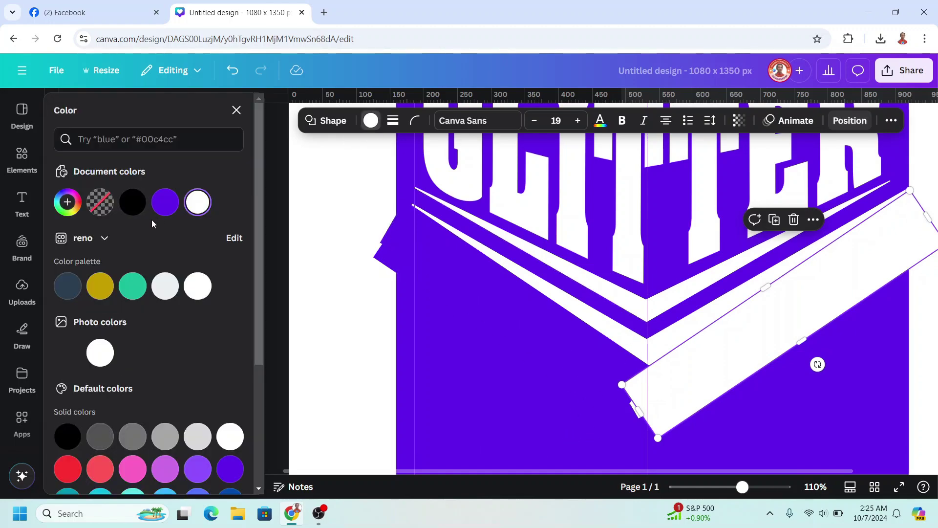
click(165, 202)
scroll(768, 407, up, 3)
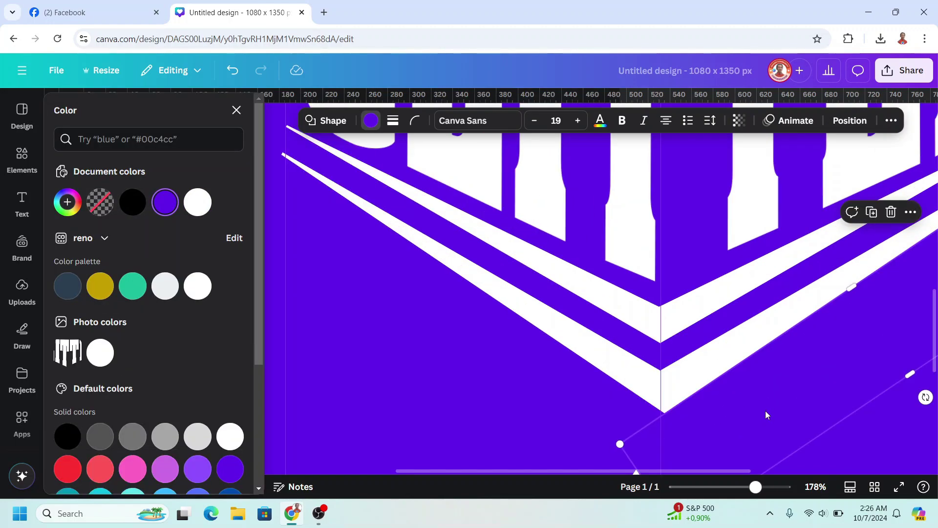
- Resize the violet background block behind the chevrons to 761 × 608 px
scroll(766, 410, down, 5)
click(612, 297)
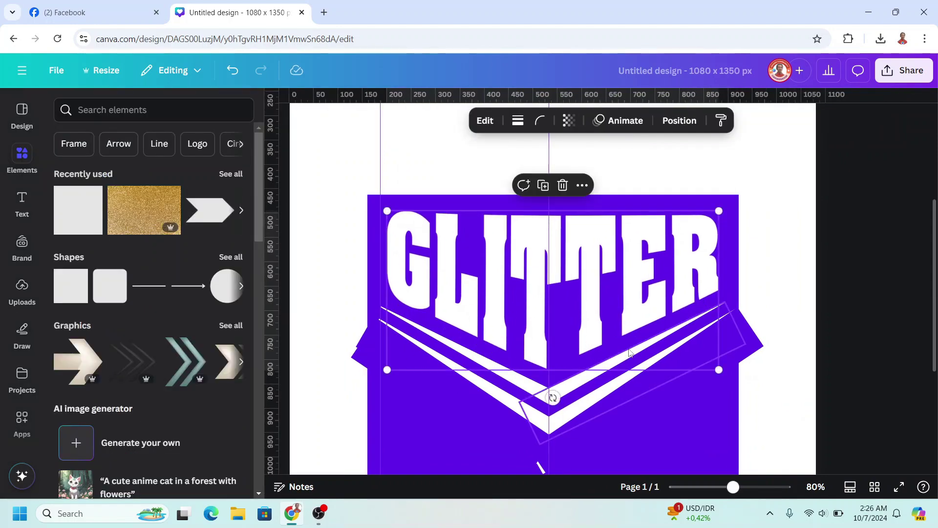
click(551, 392)
scroll(551, 391, down, 4)
drag(553, 358, 601, 303)
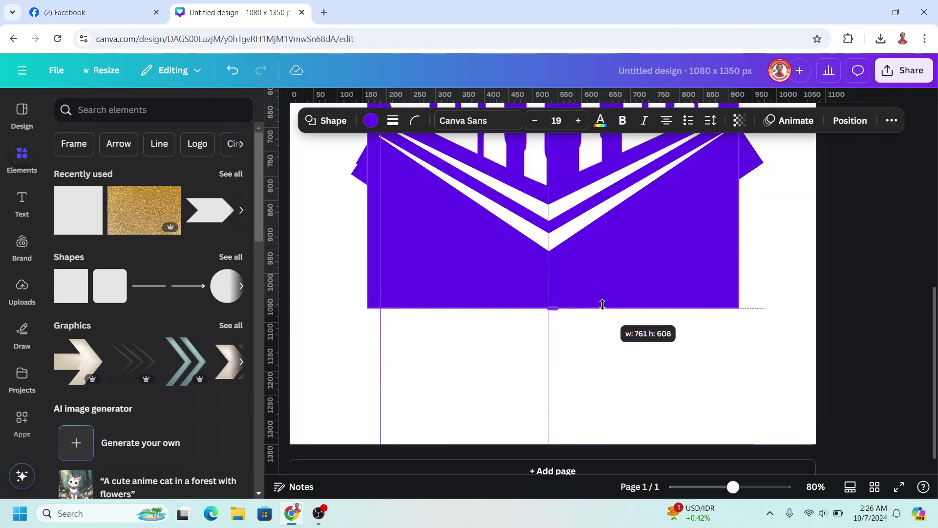
scroll(603, 427, down, 5)
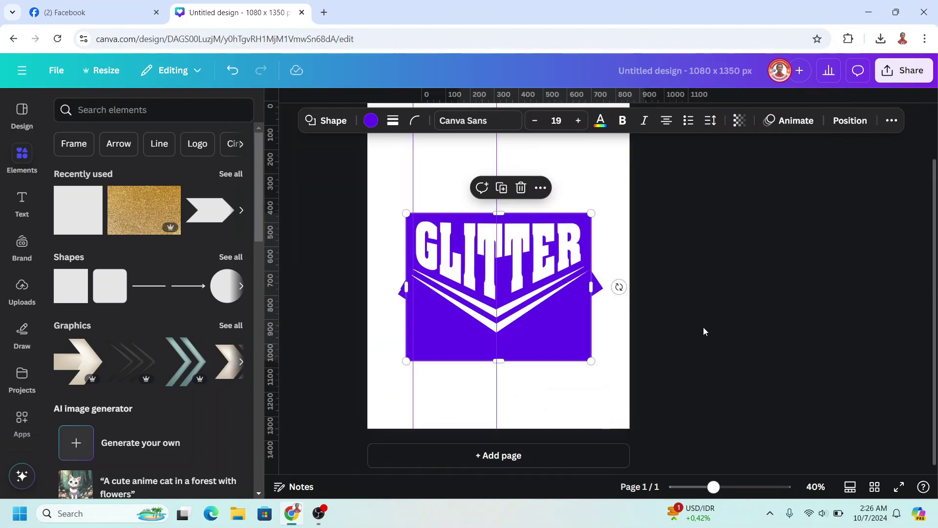
- Download the GLITTER logo as a 74.0 KB PNG and add a blank page 2
click(897, 77)
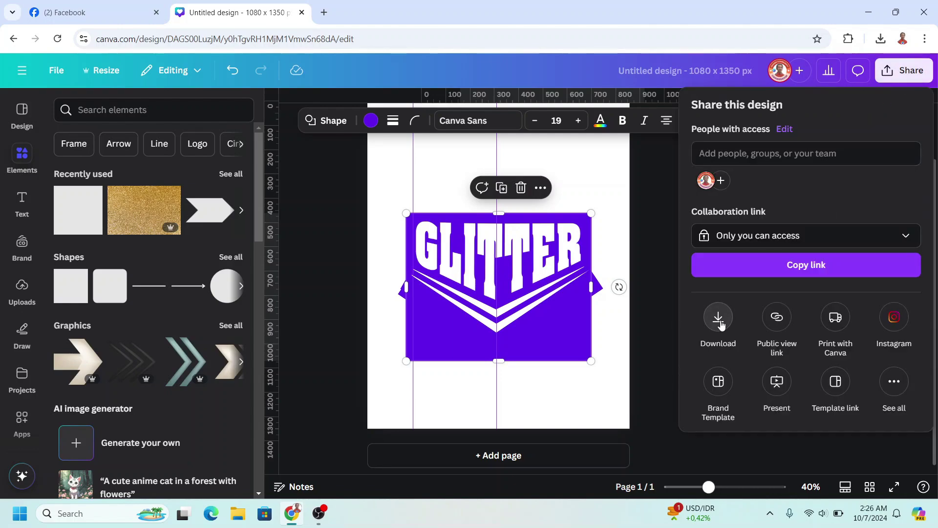
click(721, 323)
click(807, 344)
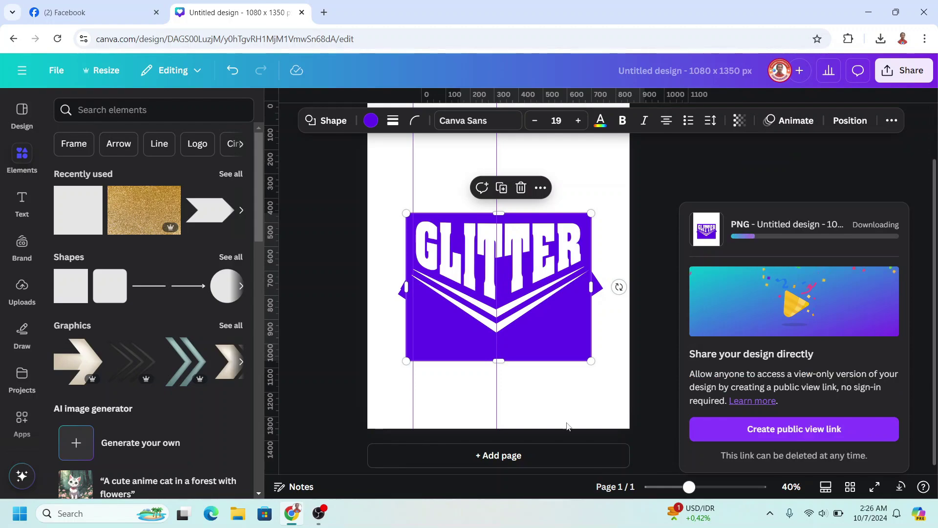
click(536, 461)
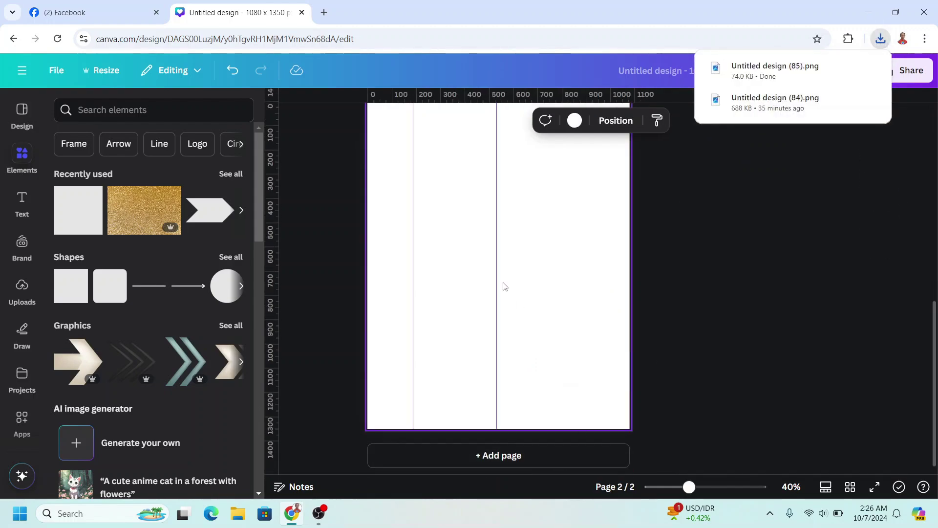
- Set page 2's background to teal and drop the downloaded GLITTER PNG onto it
click(575, 121)
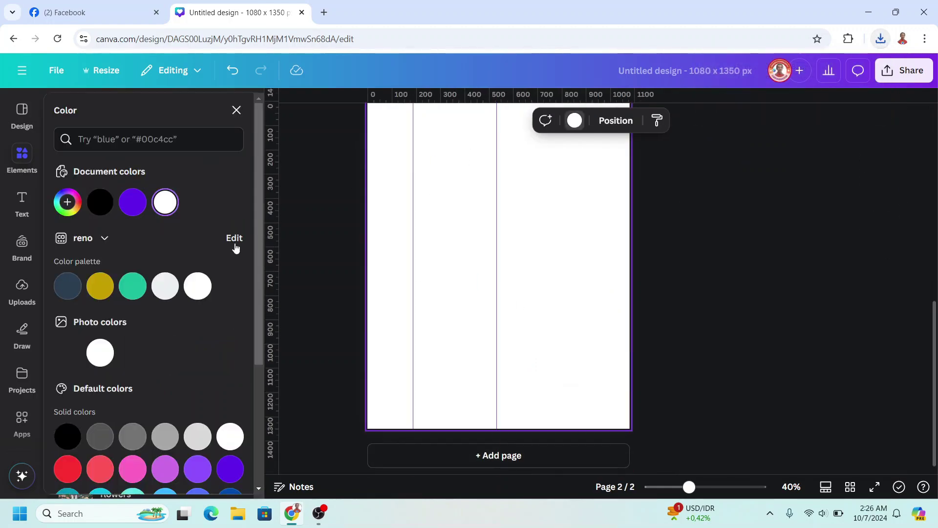
click(141, 290)
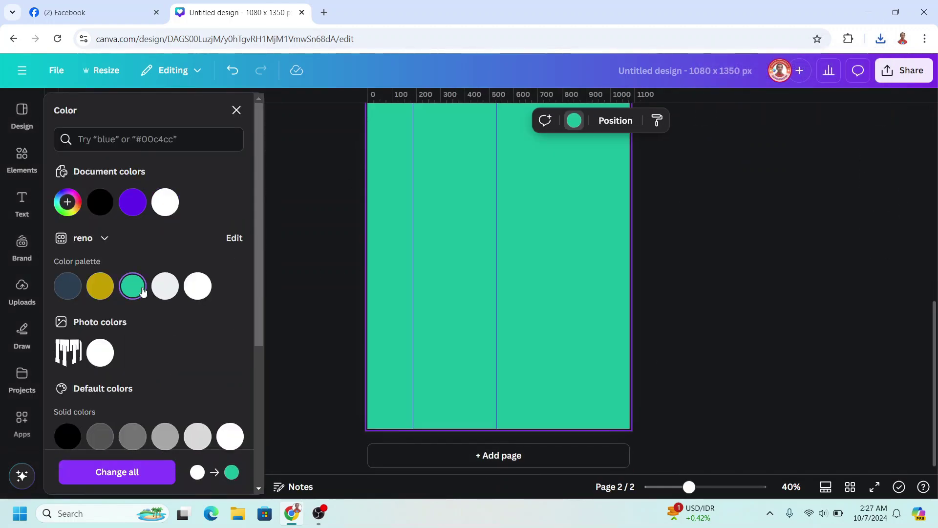
click(881, 38)
drag(838, 95, 489, 277)
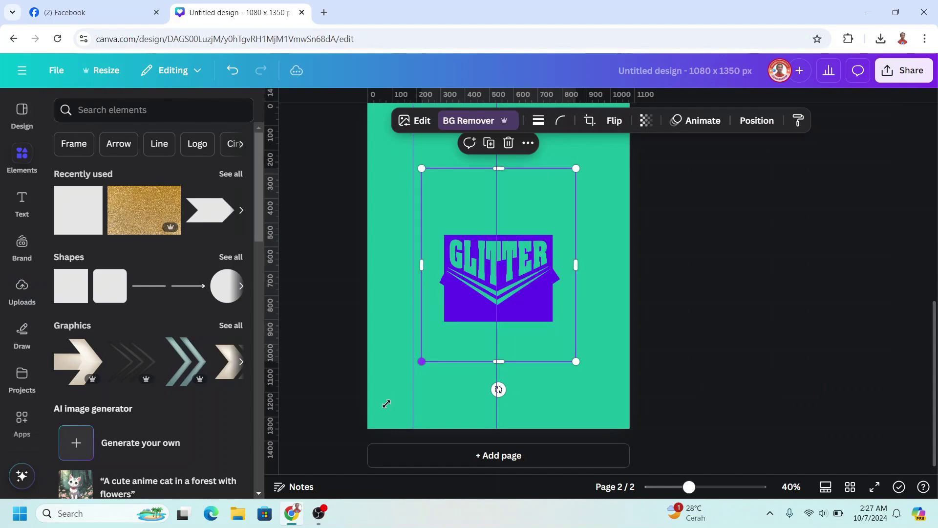
- Stretch the GLITTER image to the full 1080 px page width and trim its top edge
drag(387, 403, 368, 427)
drag(522, 425, 522, 382)
scroll(530, 246, up, 3)
drag(518, 227, 520, 316)
- Duplicate the GLITTER image to page 2's top-right and centre the original horizontally
click(489, 287)
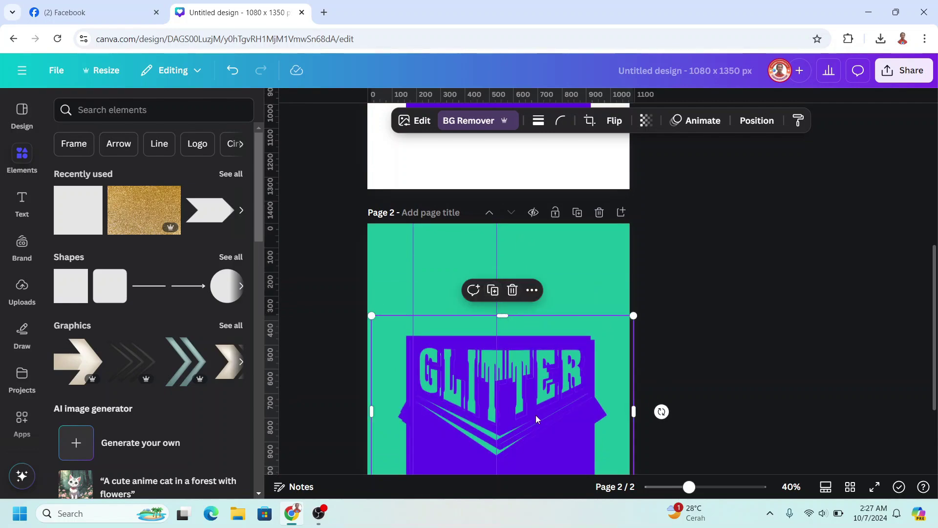
drag(537, 419, 607, 274)
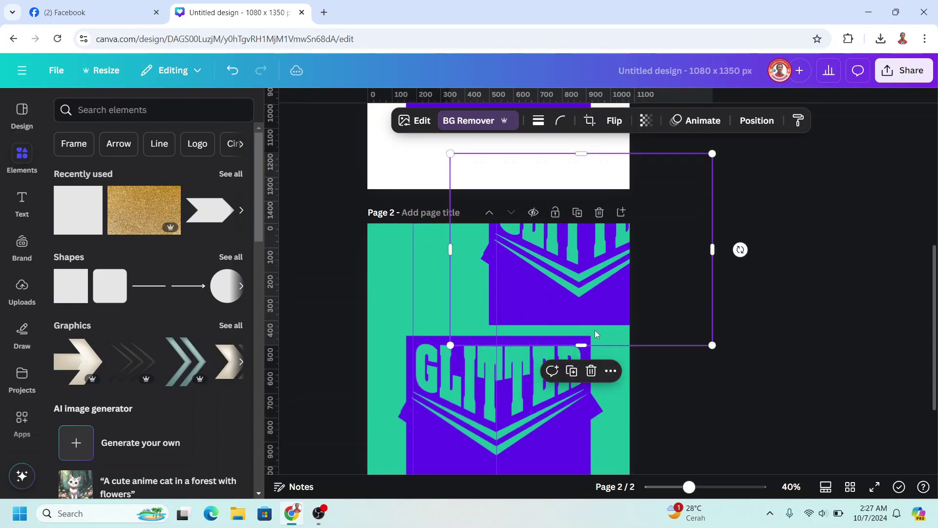
scroll(582, 351, down, 2)
click(523, 369)
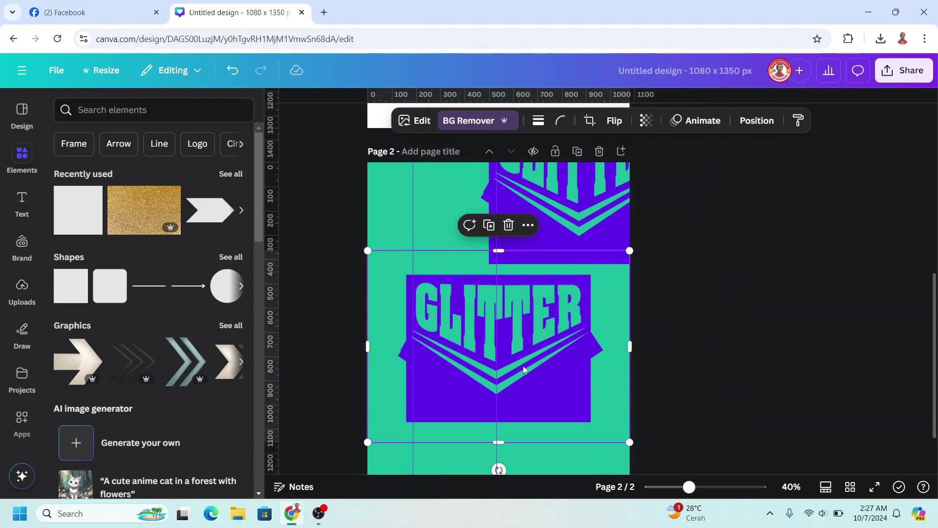
drag(525, 356, 480, 343)
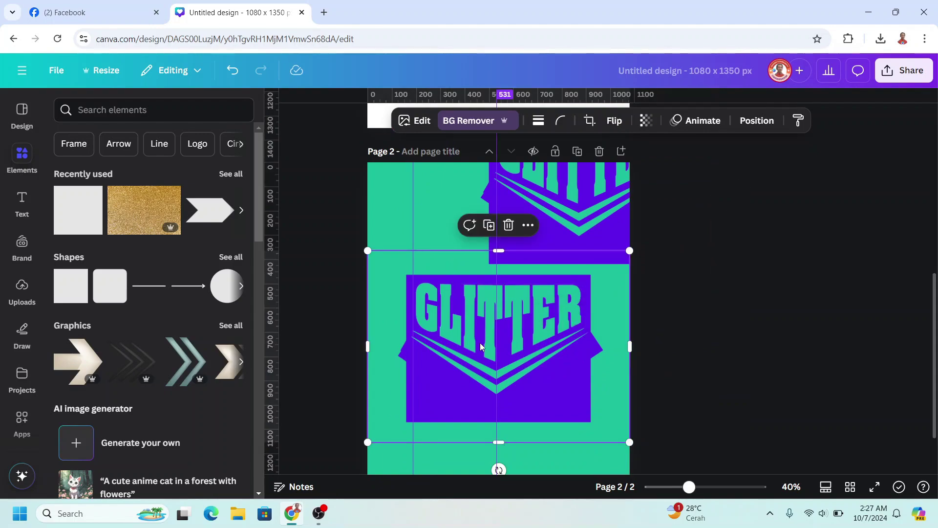
- Apply an Outline shadow to the GLITTER image at size 10 and change its colour to white
click(421, 122)
scroll(162, 366, down, 2)
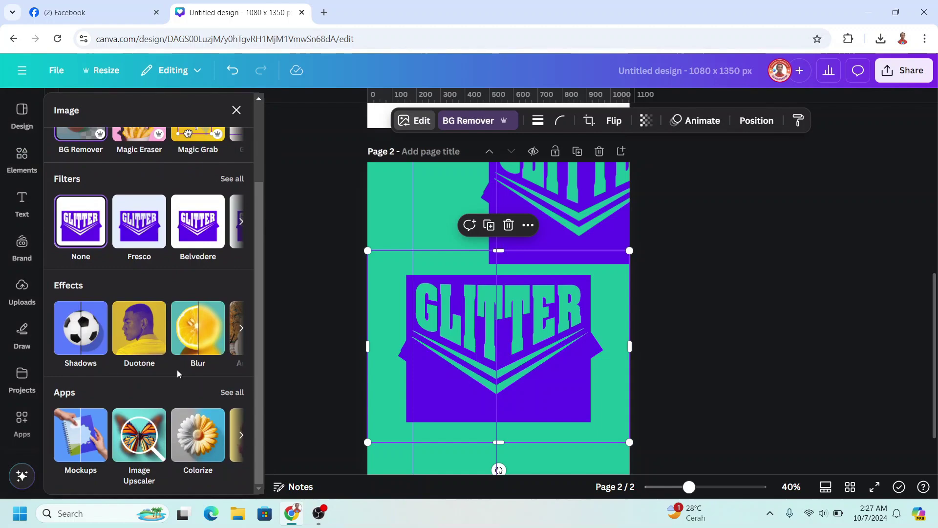
click(88, 340)
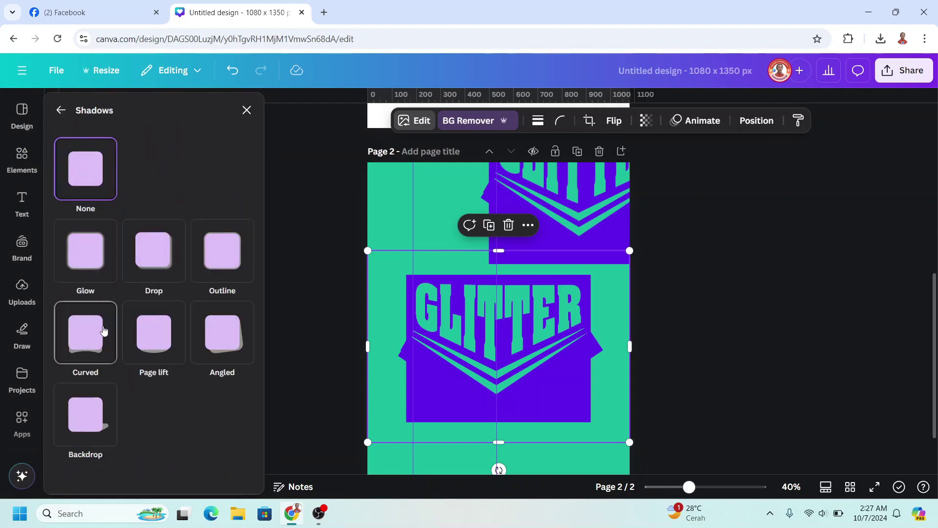
click(229, 261)
scroll(151, 393, down, 2)
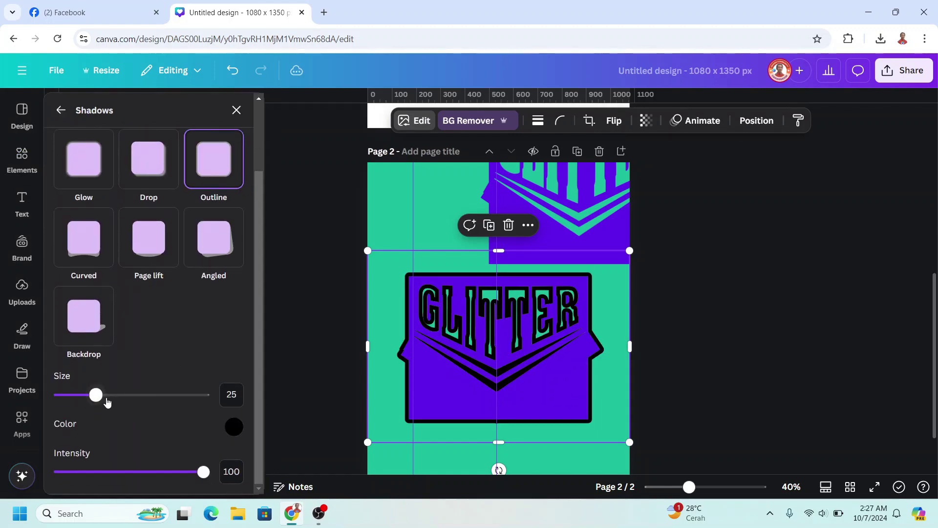
drag(96, 398, 81, 407)
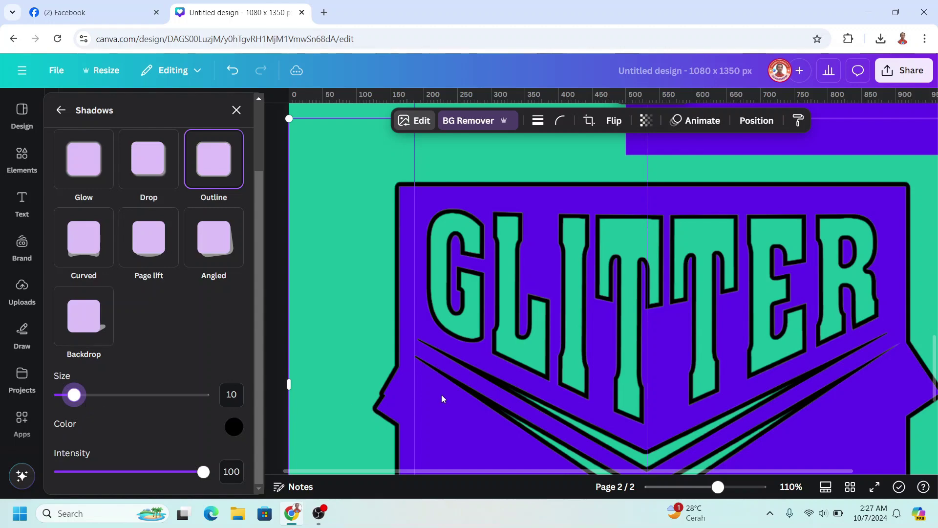
scroll(441, 396, down, 3)
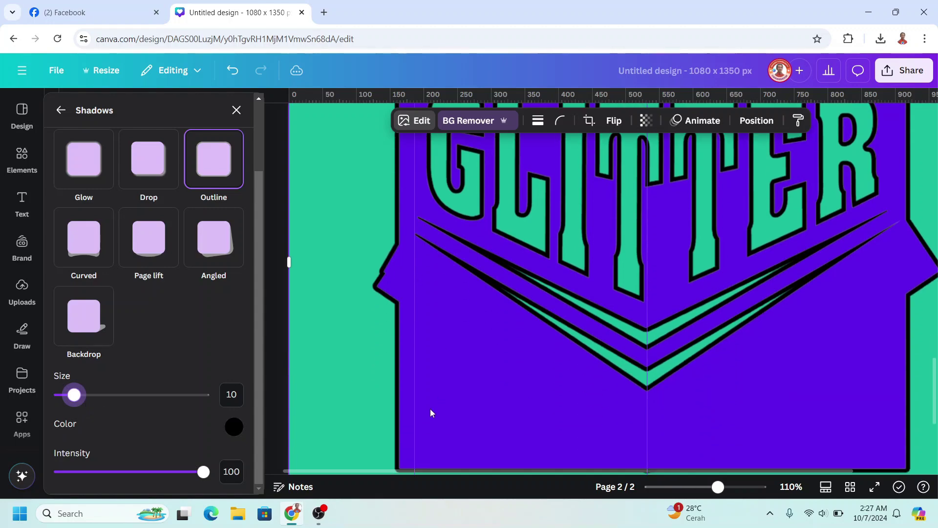
click(232, 428)
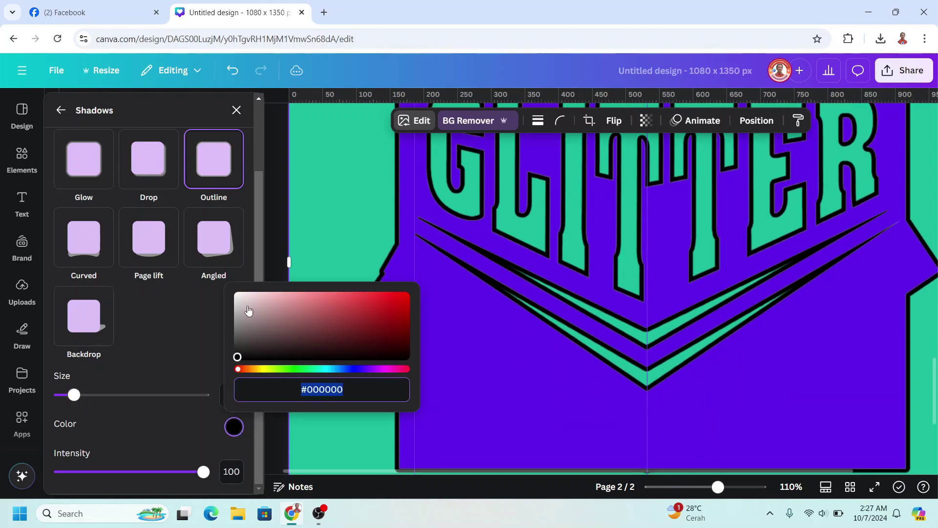
drag(248, 311, 210, 278)
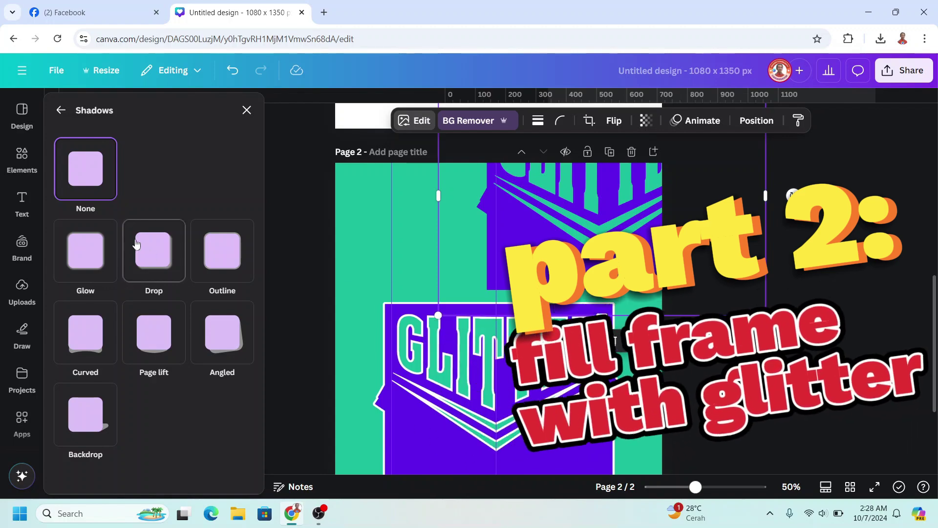
- Add the gold glitter image from Elements and shrink it to a thin bar over the letters
click(22, 155)
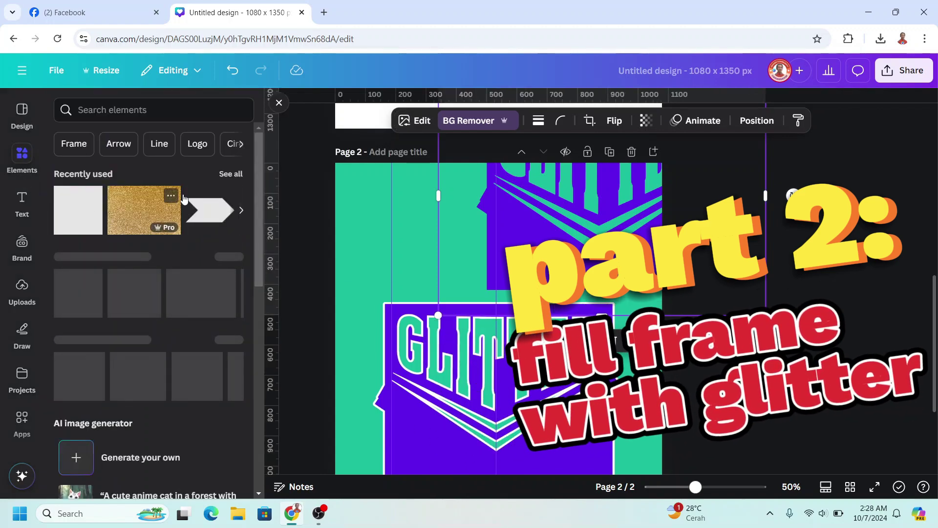
click(170, 196)
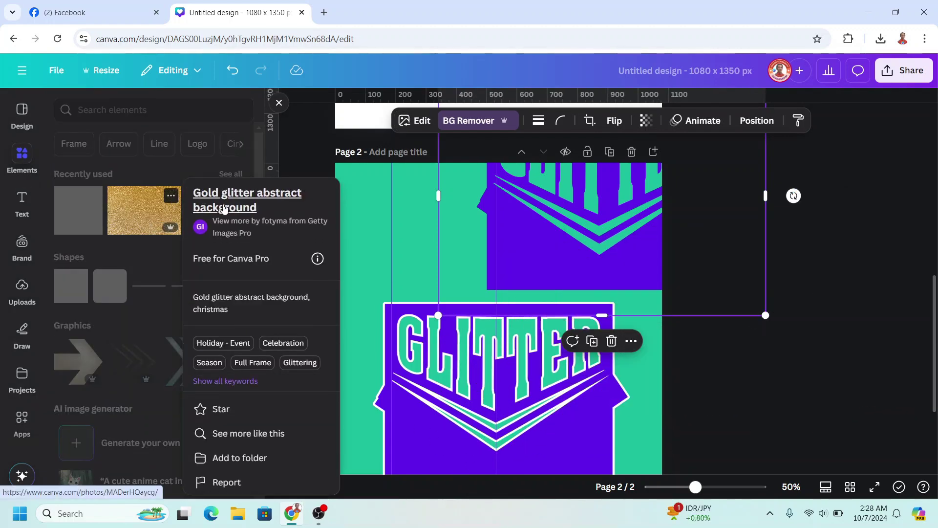
click(158, 226)
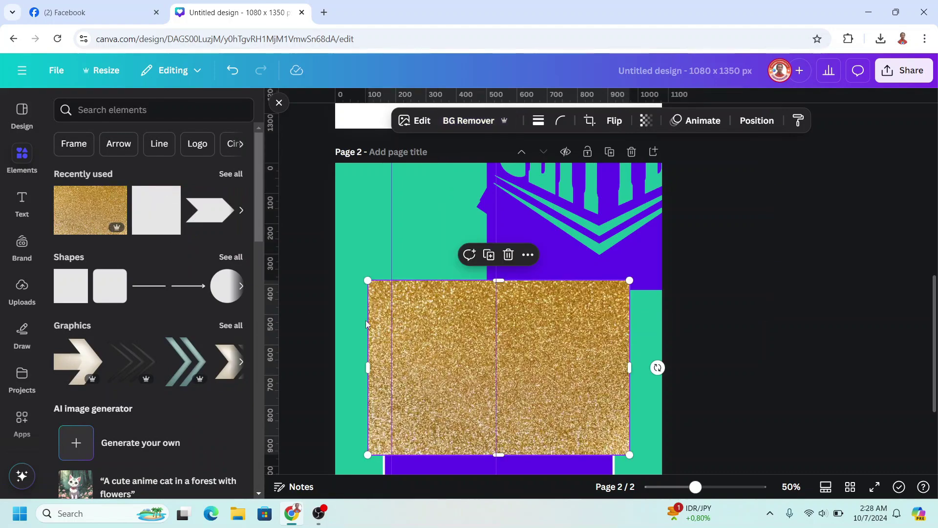
drag(548, 390, 553, 289)
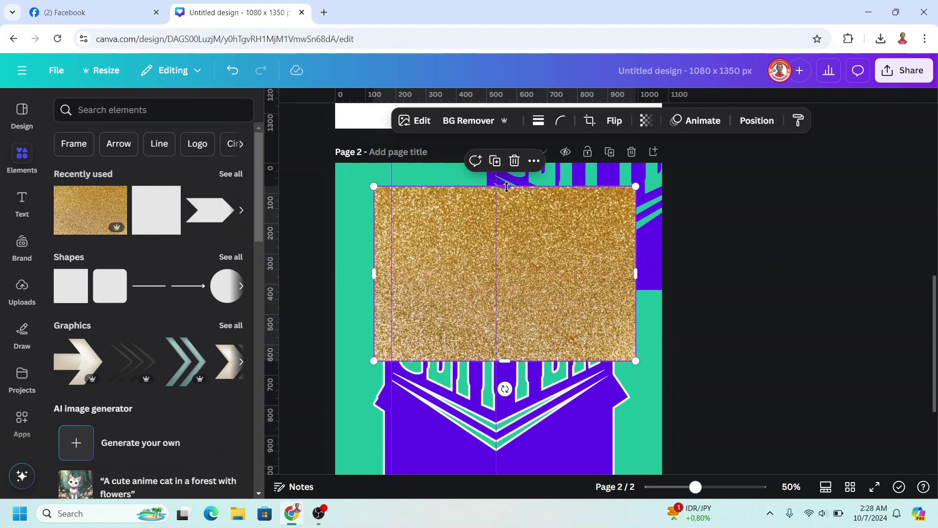
drag(506, 187, 504, 310)
drag(627, 341, 600, 341)
drag(375, 335, 391, 336)
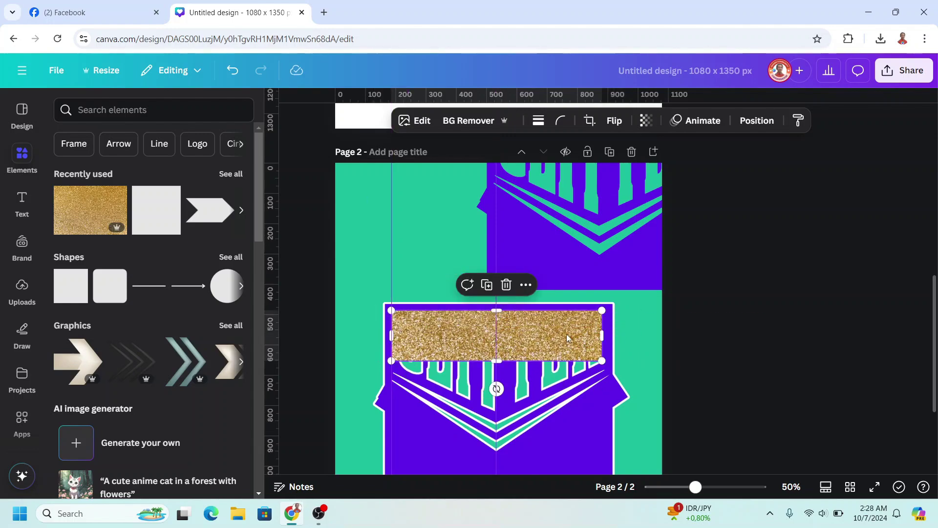
- Send the gold glitter bar to the back behind the lettering
right_click(567, 333)
mouse_move(614, 240)
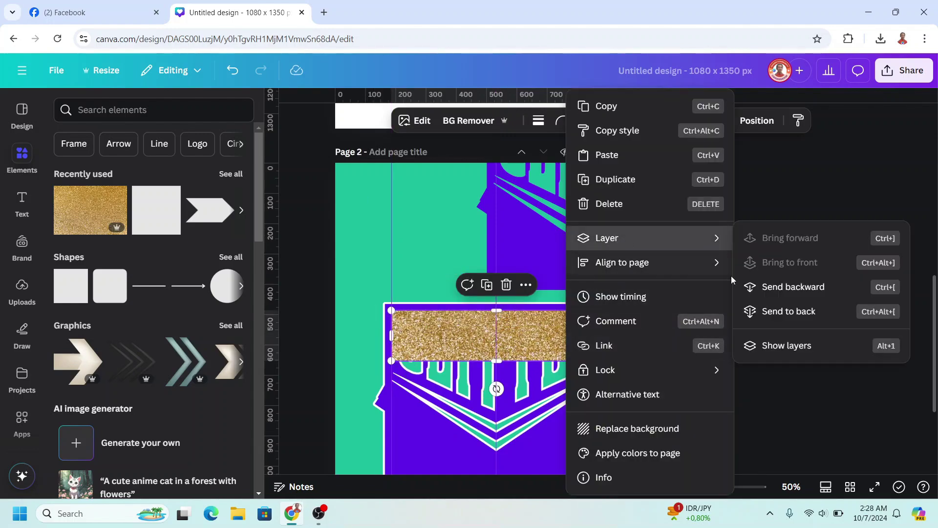
click(793, 310)
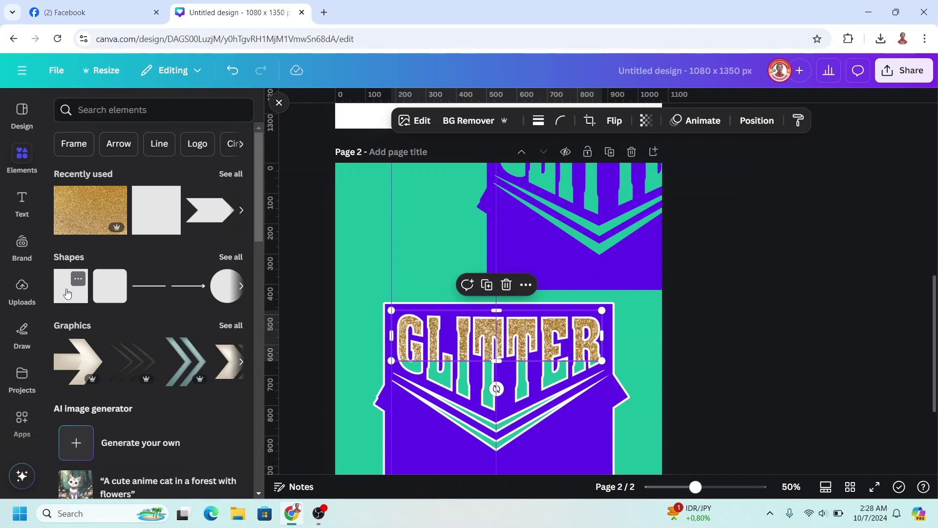
- Add a square, stretch it into a rectangle spanning the letters and fill it white
drag(67, 294, 398, 373)
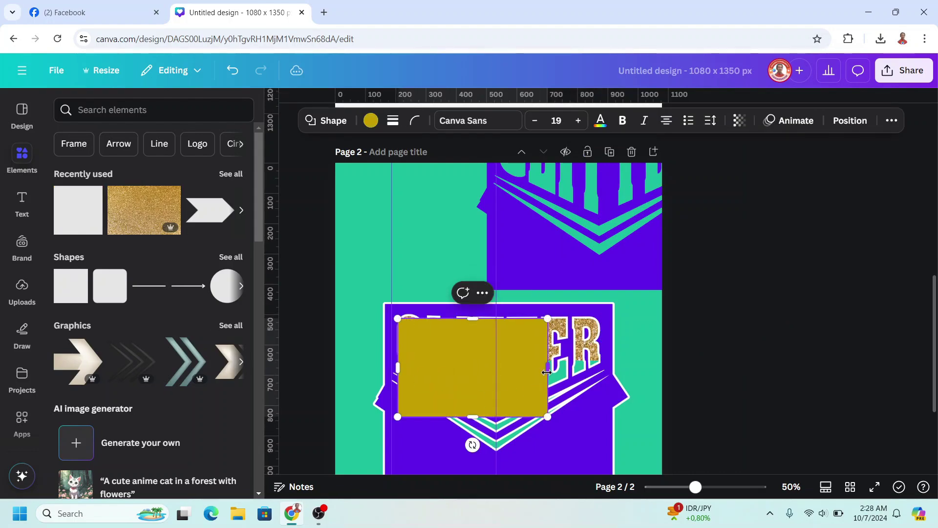
drag(547, 373, 603, 372)
drag(500, 318, 504, 351)
click(373, 121)
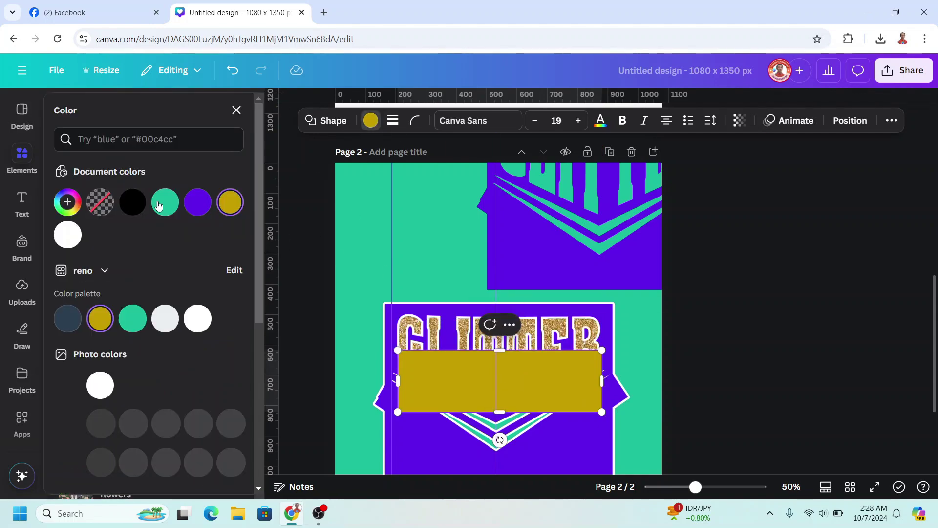
click(67, 234)
- Send the white rectangle to the back and extend it down over the chevrons
right_click(534, 377)
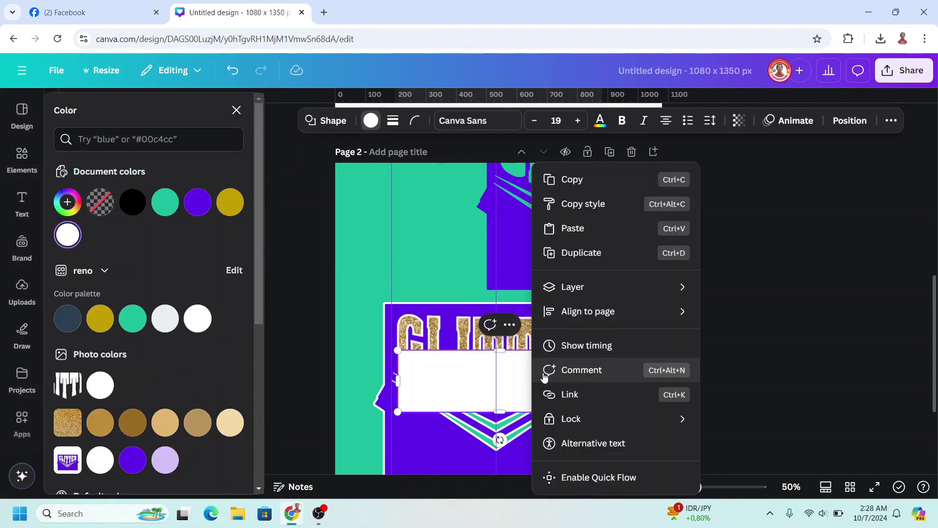
mouse_move(604, 293)
click(756, 359)
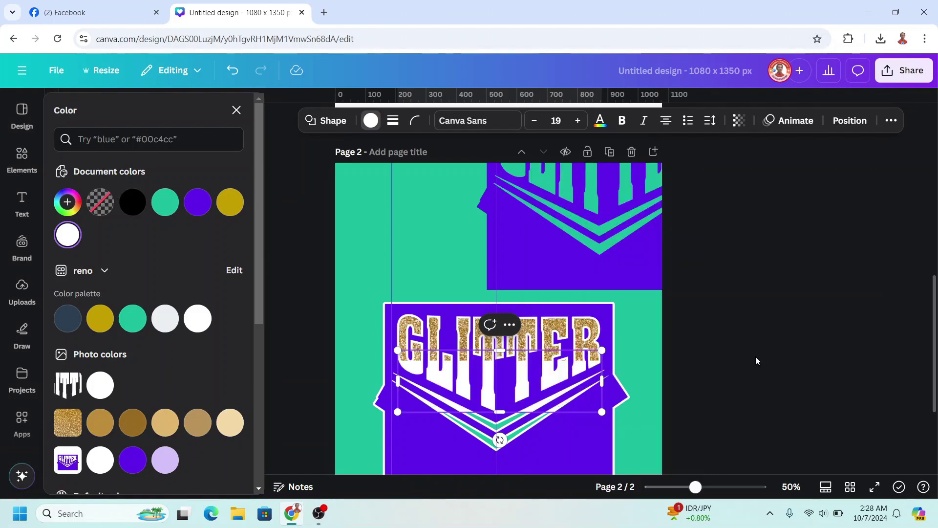
drag(502, 413, 504, 436)
- Enlarge the top logo copy to 1,076×786 and align it exactly over the purple logo beneath
click(550, 452)
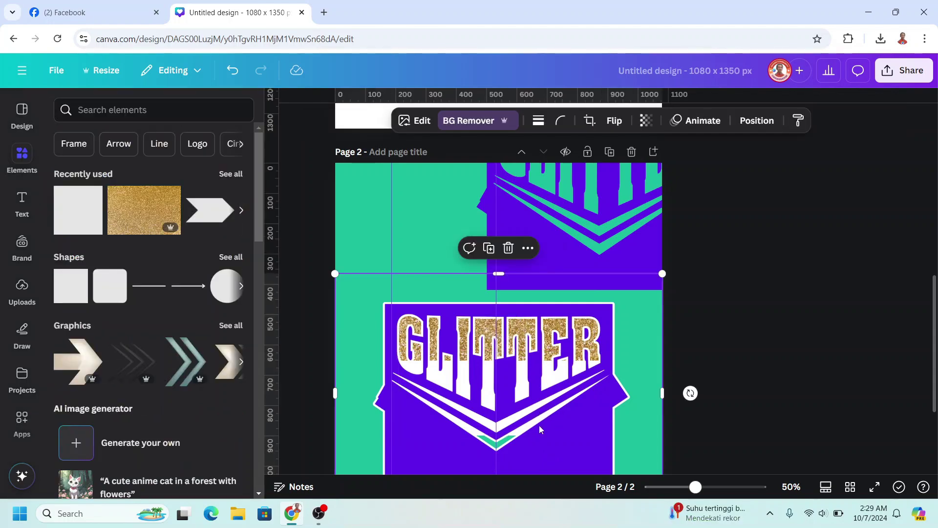
drag(540, 429, 522, 389)
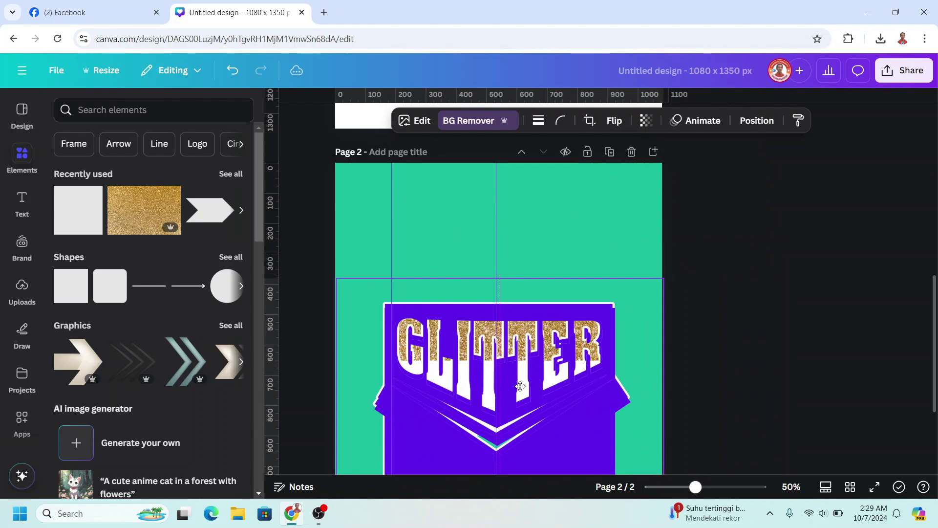
click(704, 489)
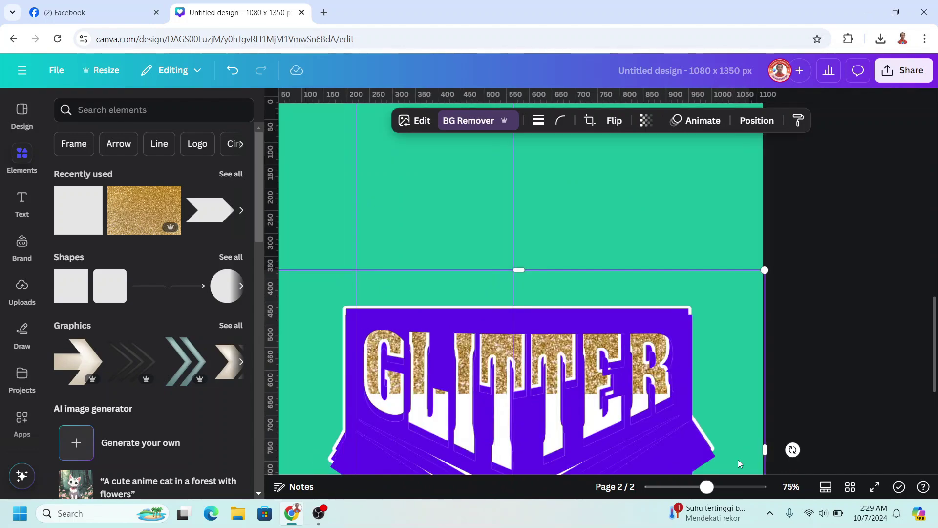
scroll(765, 441, down, 3)
key(shift+Up)
key(shift+Up)
key(shift+Up)
key(shift+Up)
key(shift+Up)
key(shift+Up)
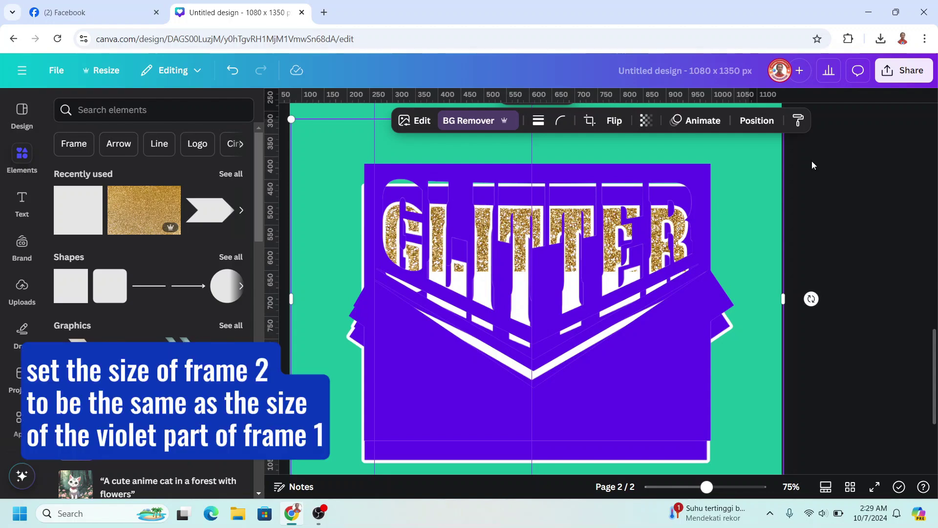
scroll(752, 241, up, 3)
mouse_move(785, 182)
mouse_down()
mouse_move(767, 197)
mouse_move(788, 191)
mouse_move(778, 185)
mouse_up()
drag(605, 336, 606, 352)
- Add a gold glitter image, crop it into a long strip and tilt it onto the left chevron arm
scroll(630, 413, down, 1)
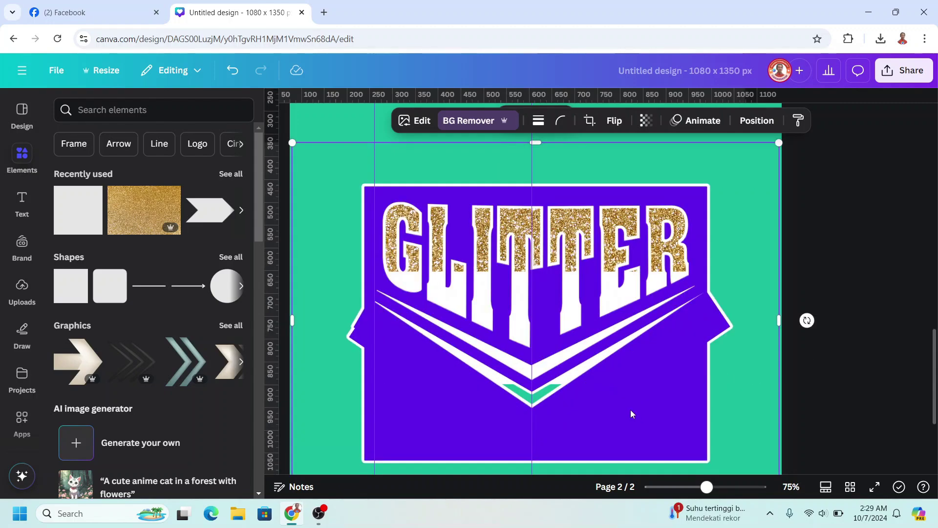
click(169, 224)
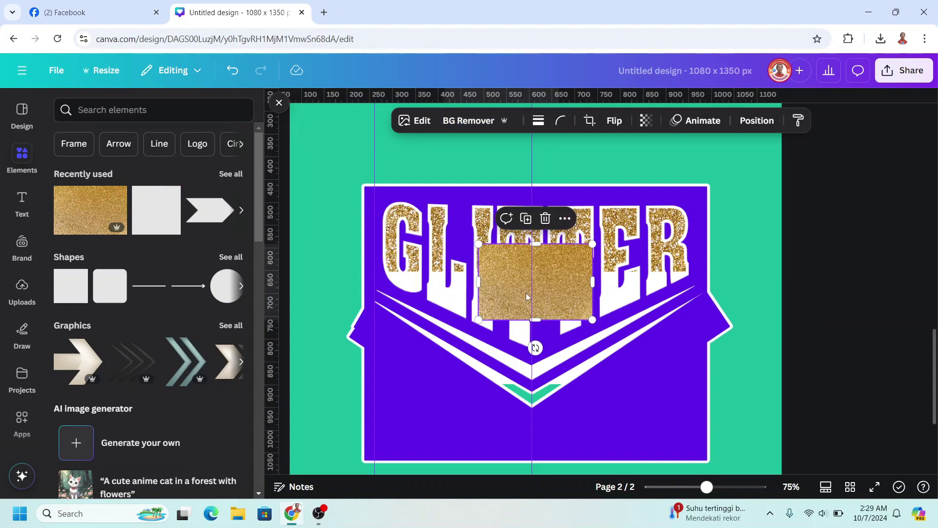
drag(548, 248, 548, 283)
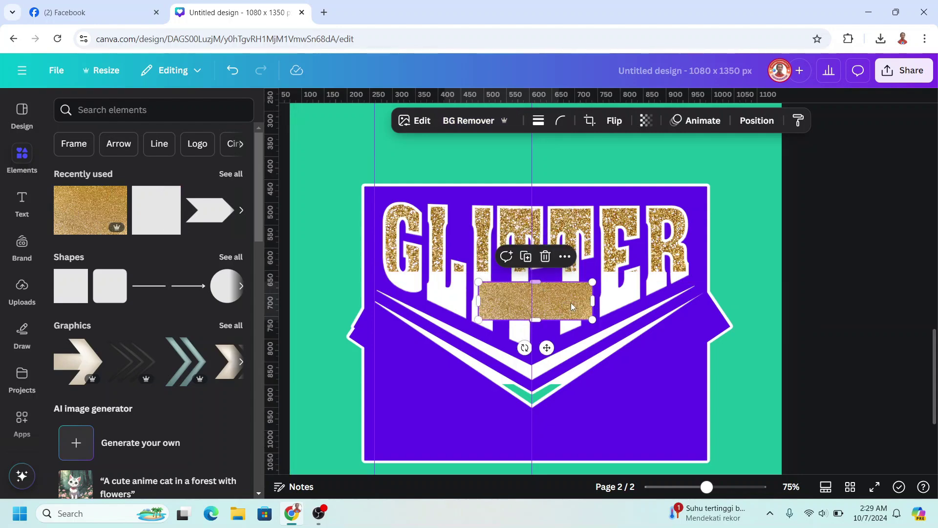
drag(593, 306, 691, 307)
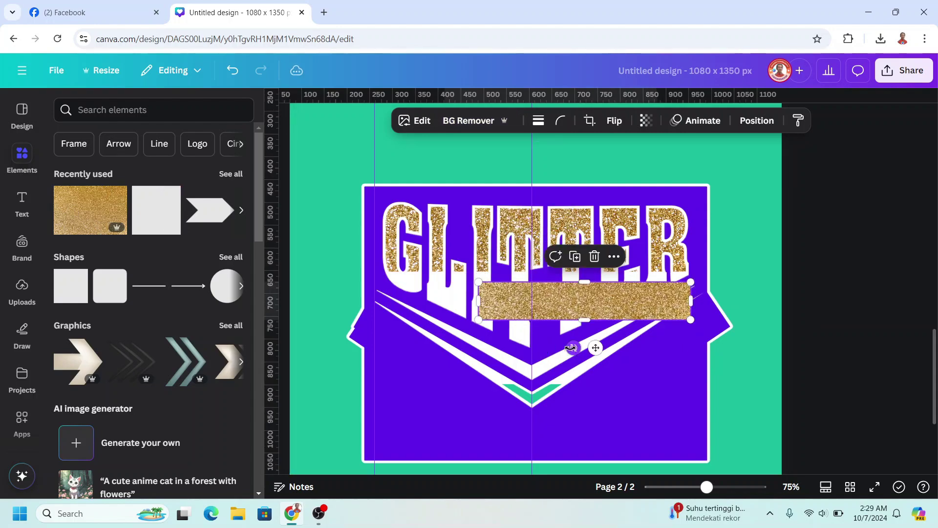
drag(574, 347, 542, 347)
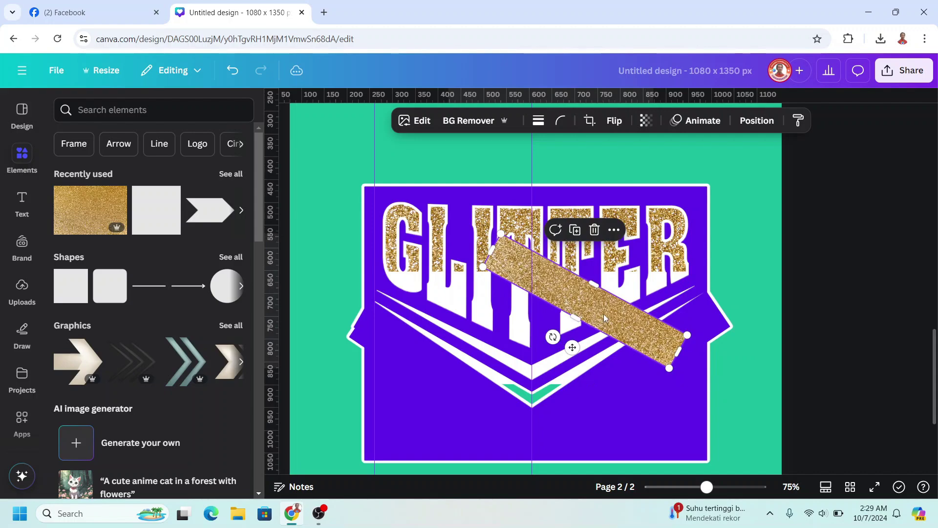
drag(606, 281, 474, 377)
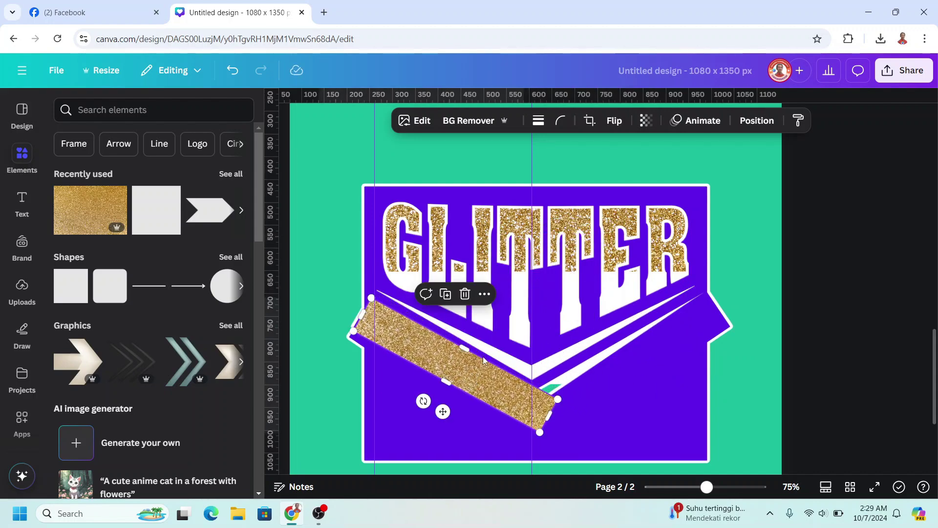
- Duplicate the strip, rotate the copy to -31° and place it on the right chevron arm
click(449, 302)
drag(424, 402, 488, 429)
drag(465, 375, 614, 358)
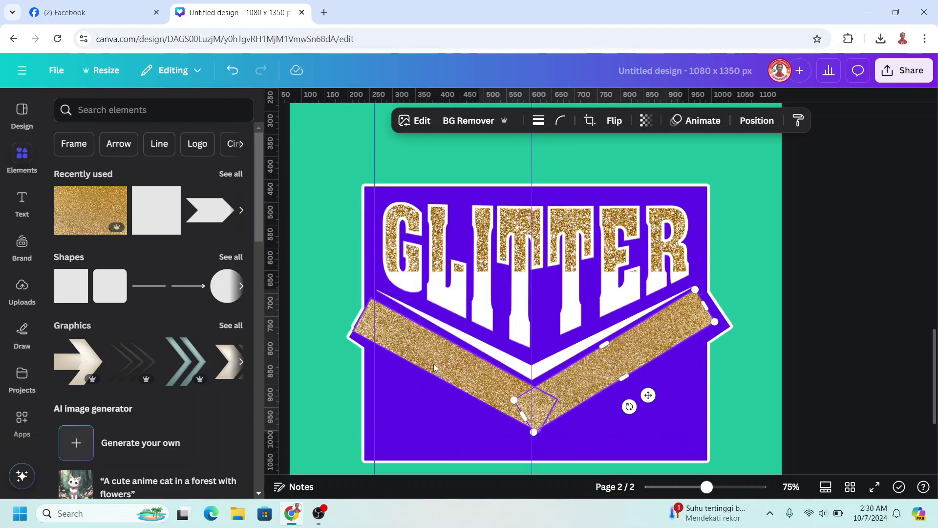
shift+click(434, 368)
- In the Layers list, move both glitter strip layers below the top logo layer
right_click(434, 368)
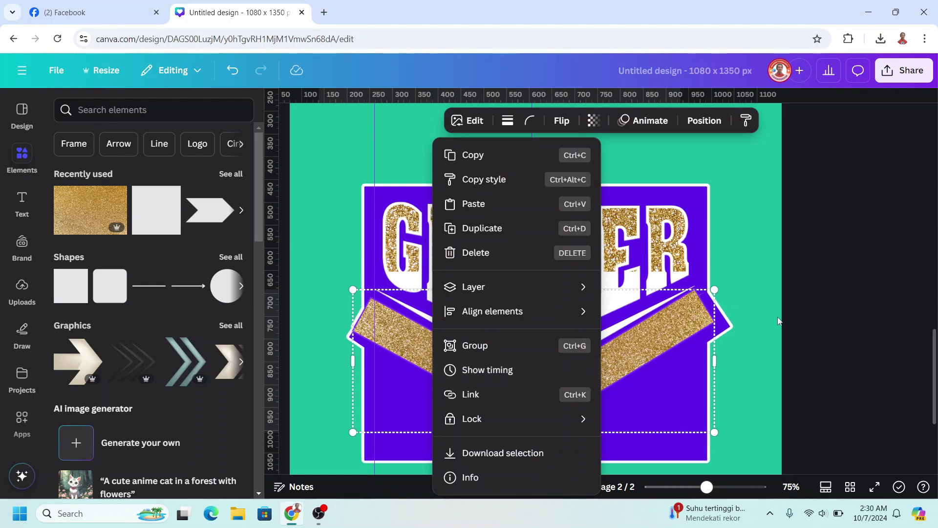
click(749, 306)
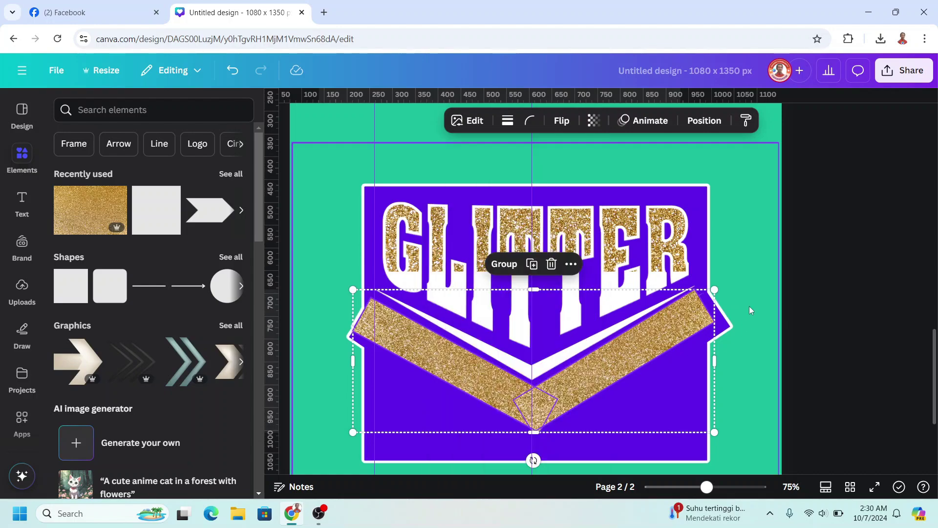
click(706, 124)
click(218, 143)
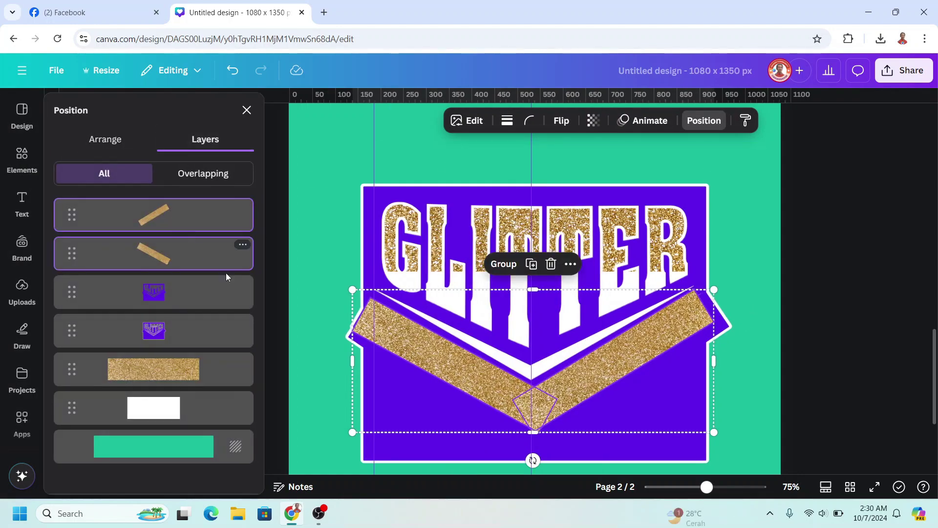
click(179, 222)
shift+click(167, 252)
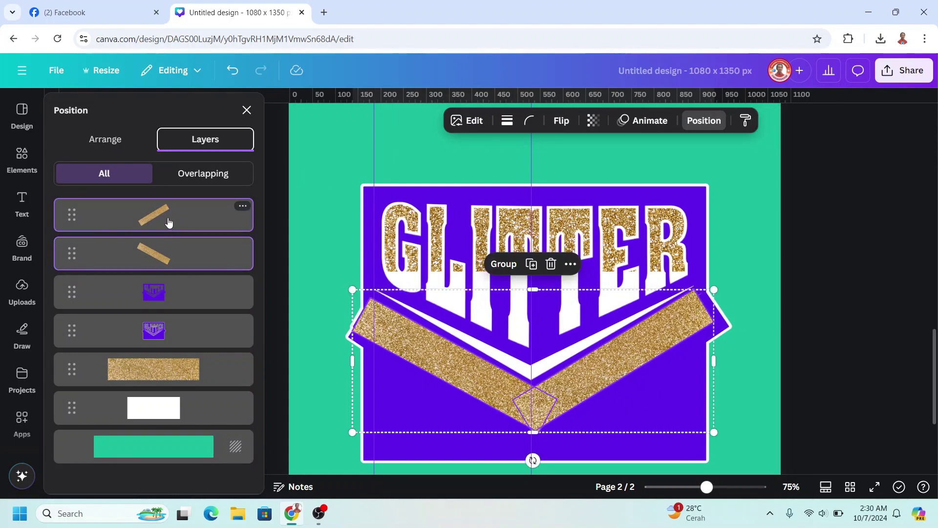
drag(168, 223, 173, 307)
drag(172, 308, 171, 309)
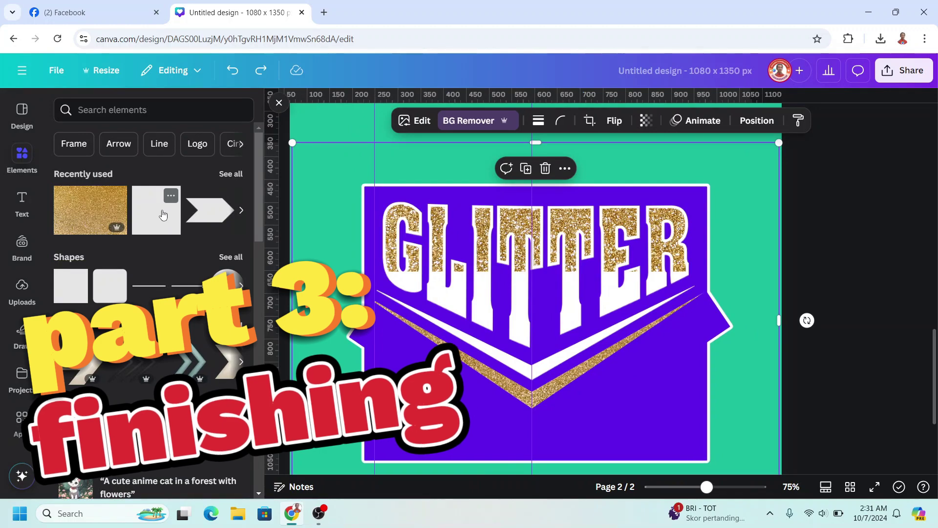
- Add a purple square, stretch it over the green right edge and duplicate it to the left edge
click(164, 212)
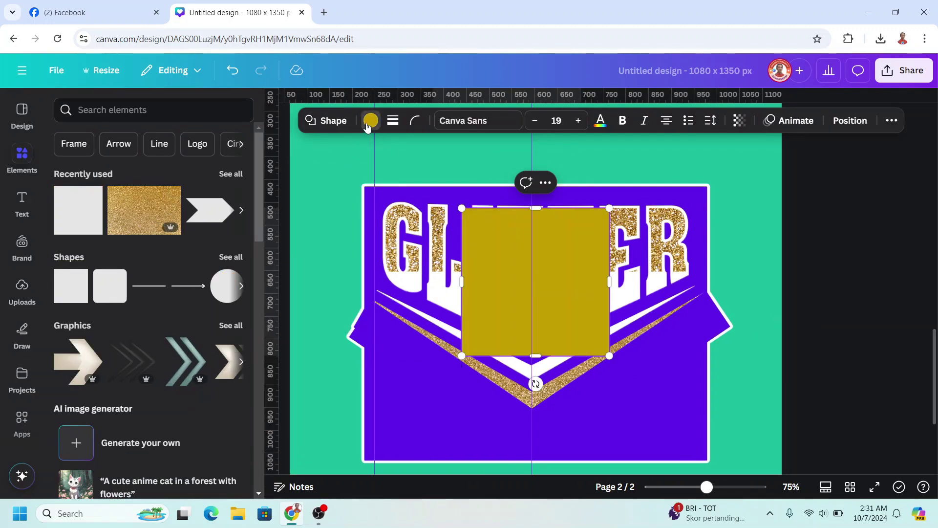
click(370, 120)
click(197, 202)
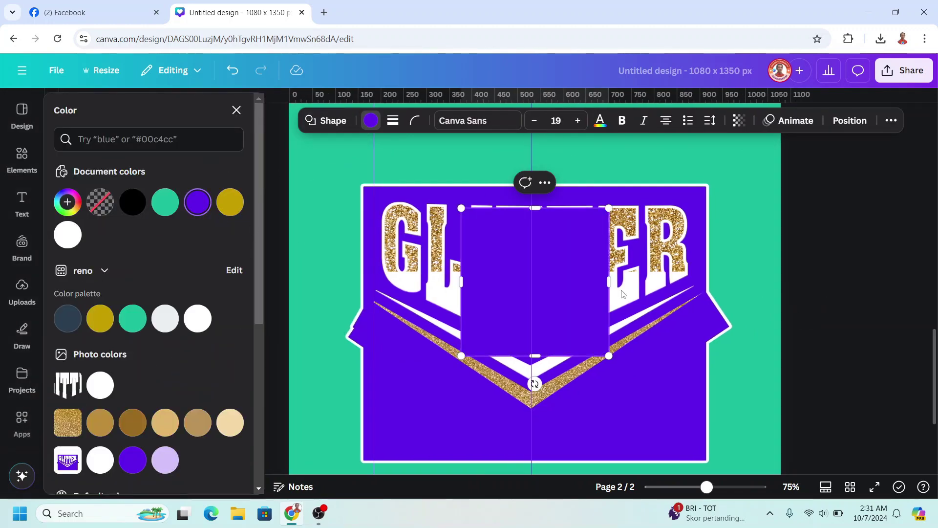
click(480, 260)
click(750, 273)
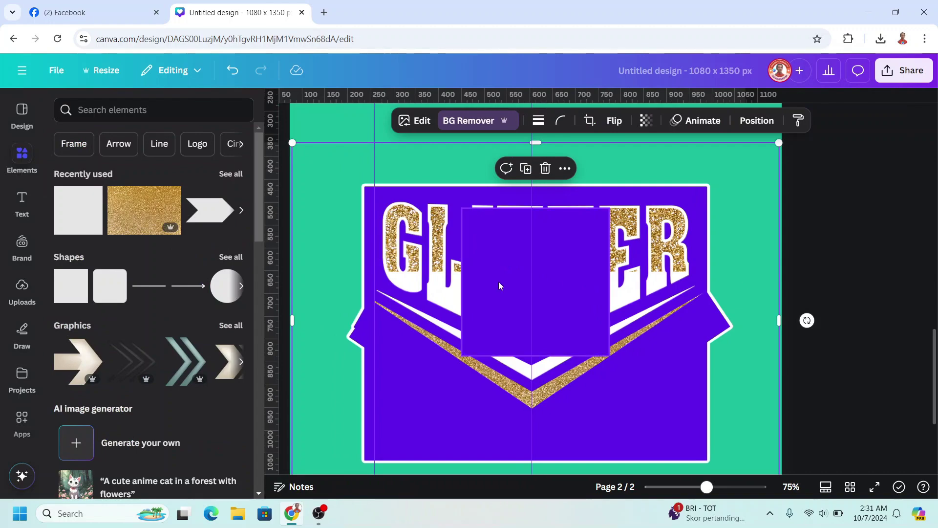
drag(560, 293, 717, 259)
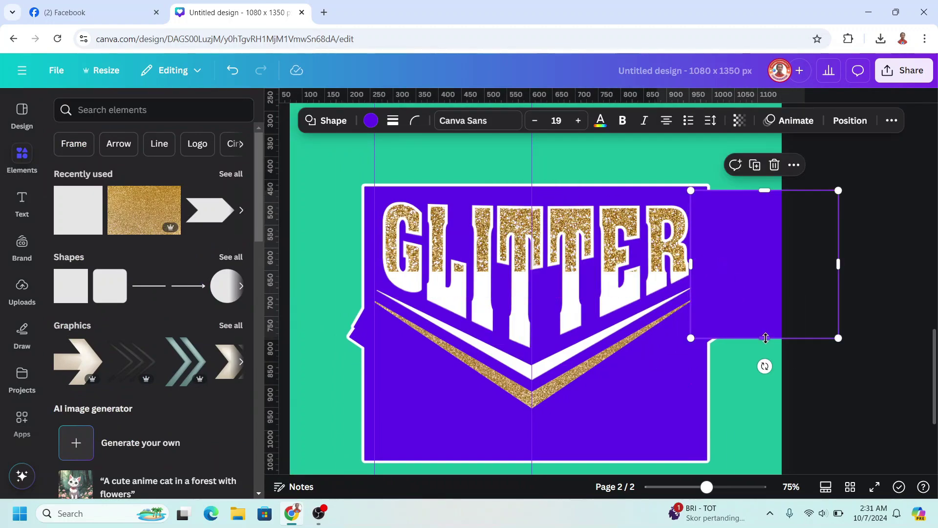
drag(764, 337, 766, 438)
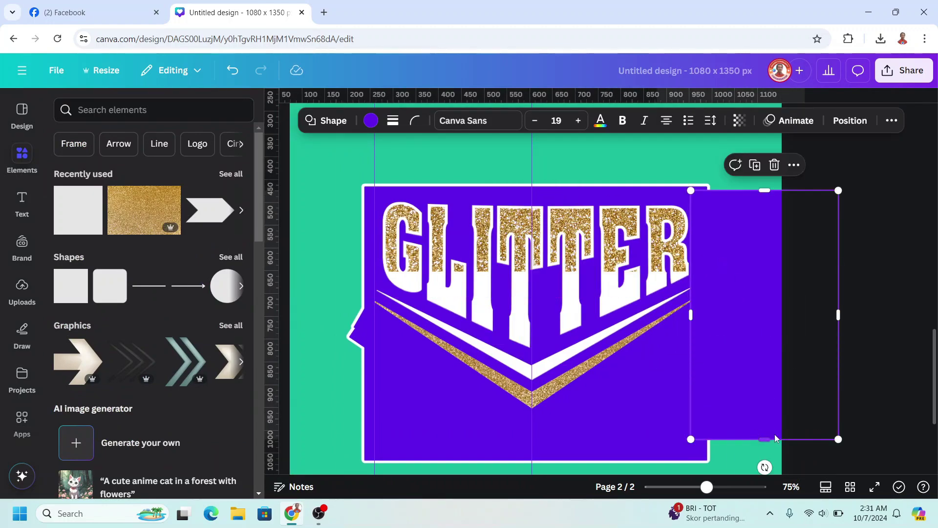
click(756, 172)
drag(798, 306, 336, 279)
- Resize a purple rectangle across the top band and duplicate it over the green bottom block
scroll(387, 238, down, 5)
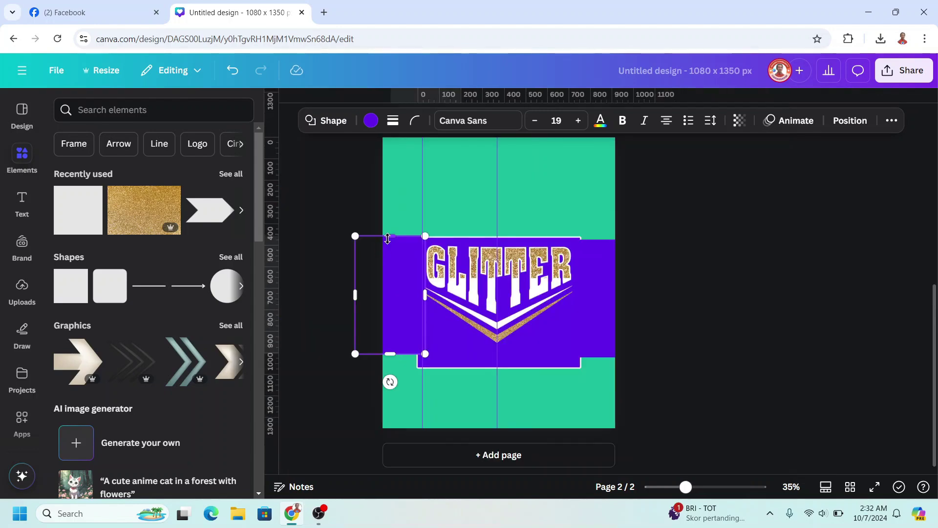
click(672, 489)
scroll(550, 321, down, 1)
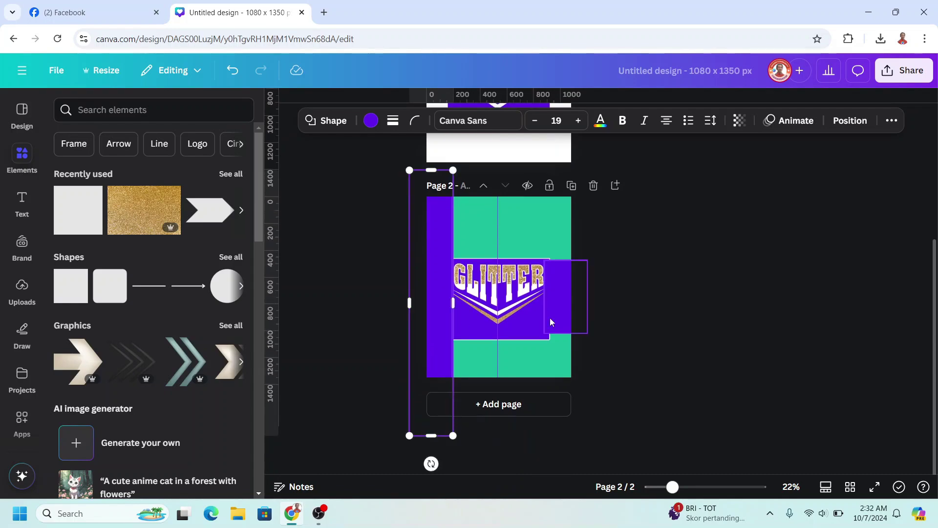
click(550, 322)
scroll(550, 322, up, 1)
drag(566, 309, 566, 245)
drag(567, 385, 566, 430)
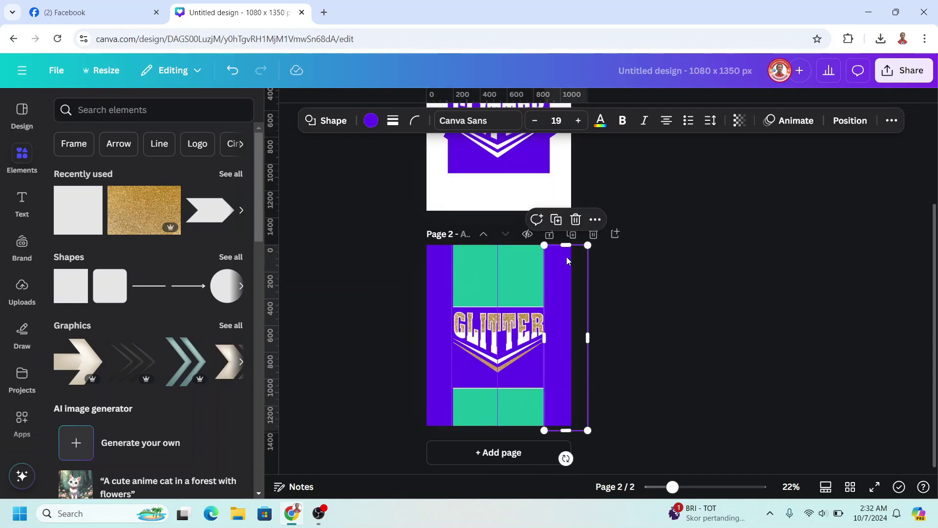
drag(544, 337, 426, 339)
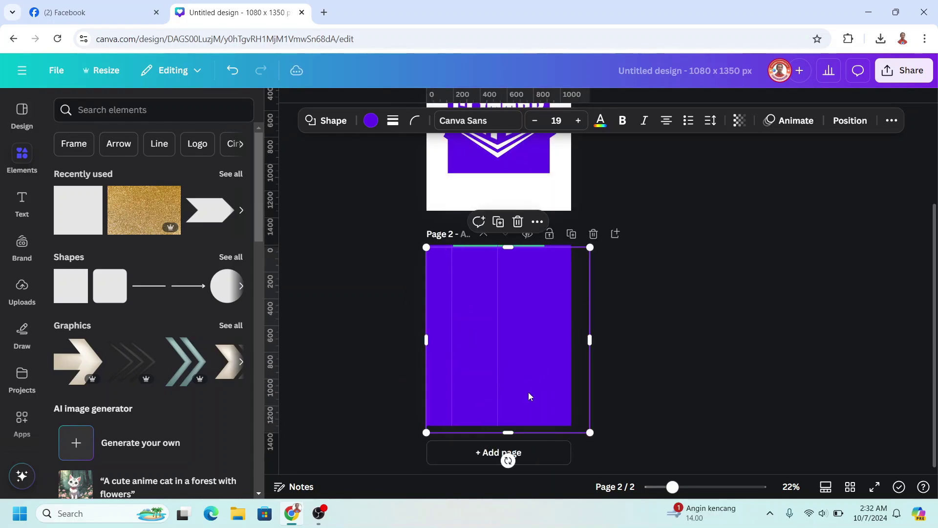
drag(508, 433, 518, 310)
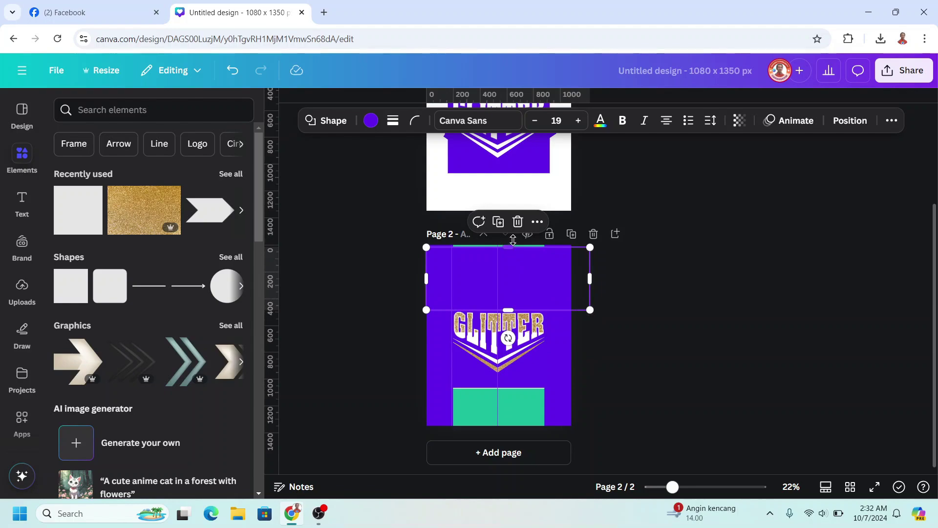
drag(513, 239, 509, 239)
click(498, 214)
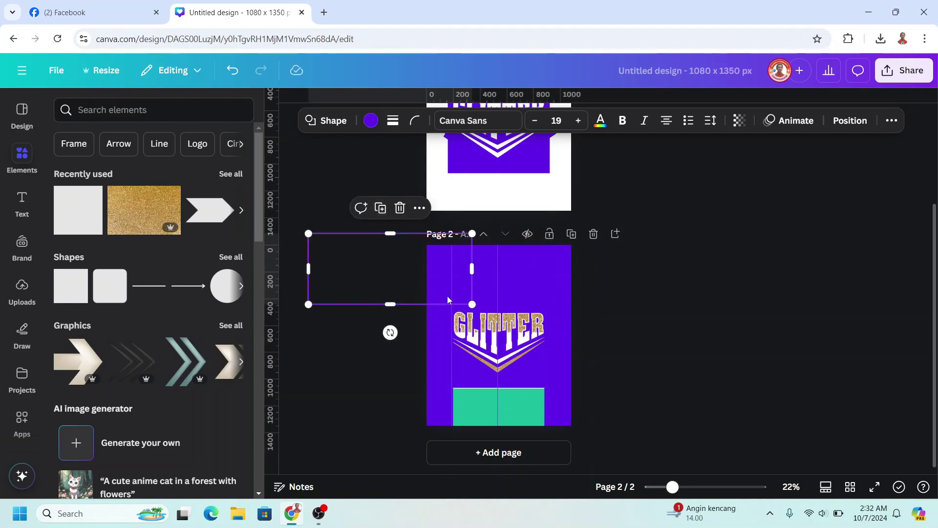
drag(448, 299, 543, 415)
- Download page 2 alone as a PNG, with Page 1 unchecked in Select pages
click(687, 359)
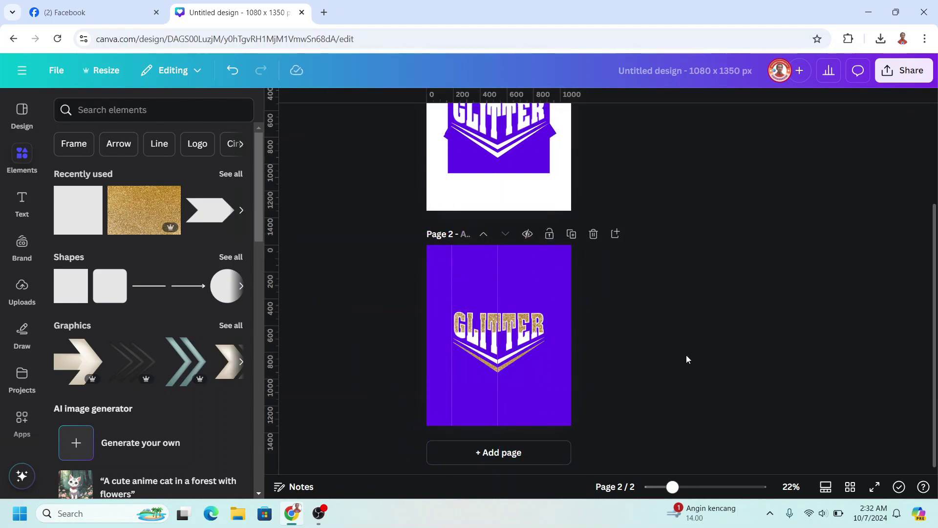
click(903, 71)
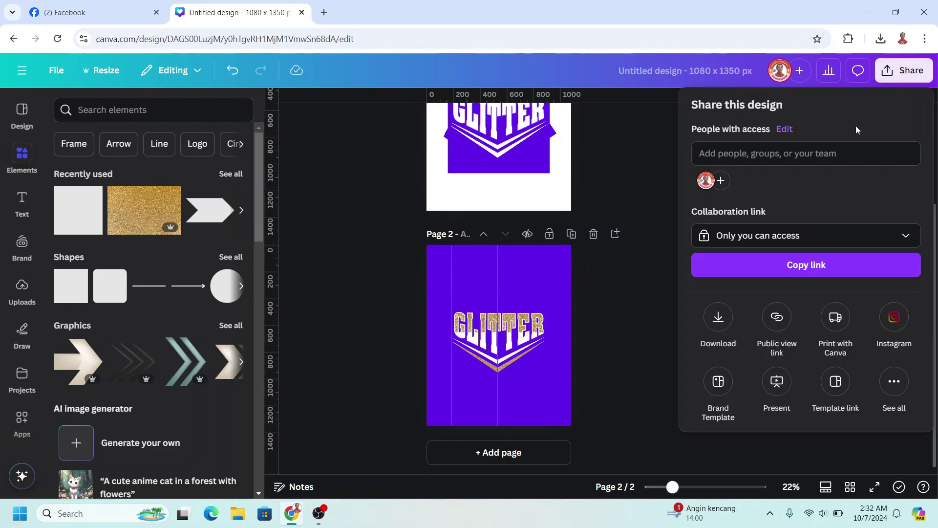
click(719, 318)
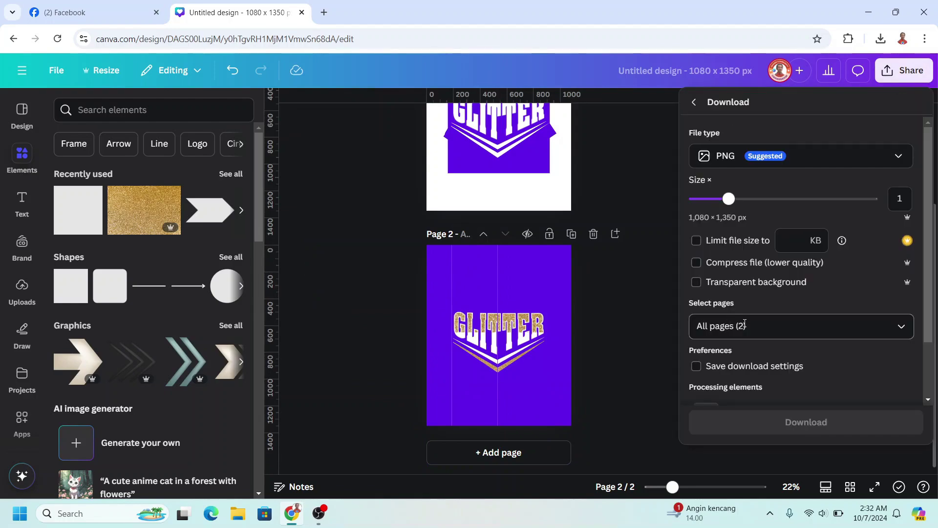
click(902, 325)
click(814, 215)
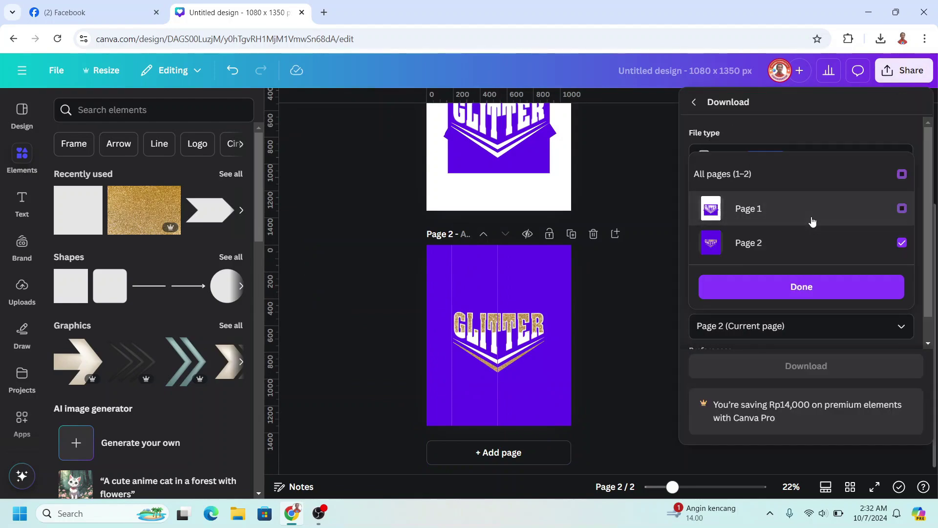
click(829, 286)
click(784, 362)
- Add page 3 with a #403F3F-to-black radial gradient background and drop the downloaded GLITTER PNG onto it
click(529, 454)
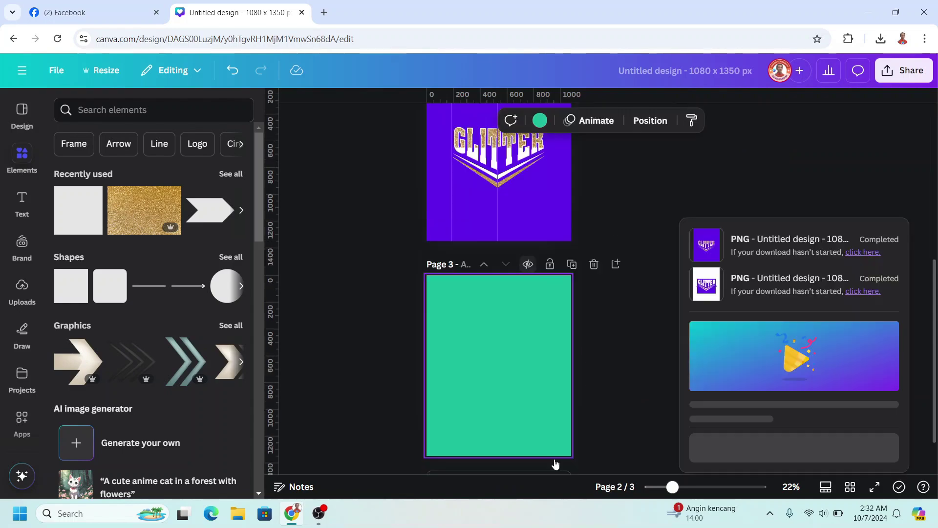
click(575, 120)
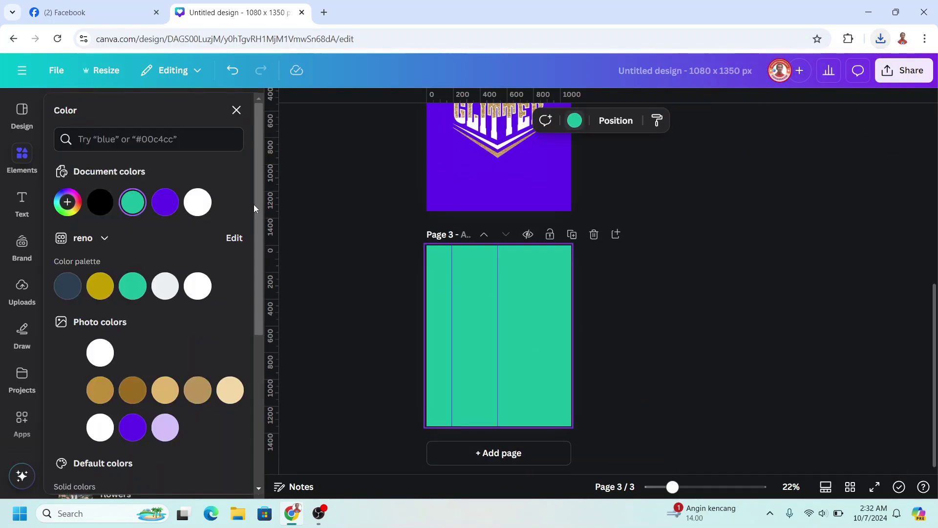
click(101, 205)
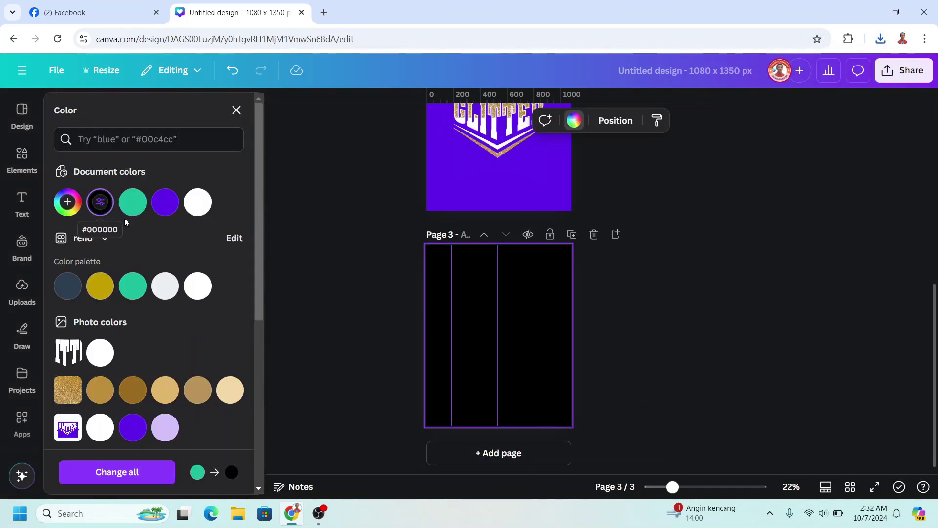
click(100, 205)
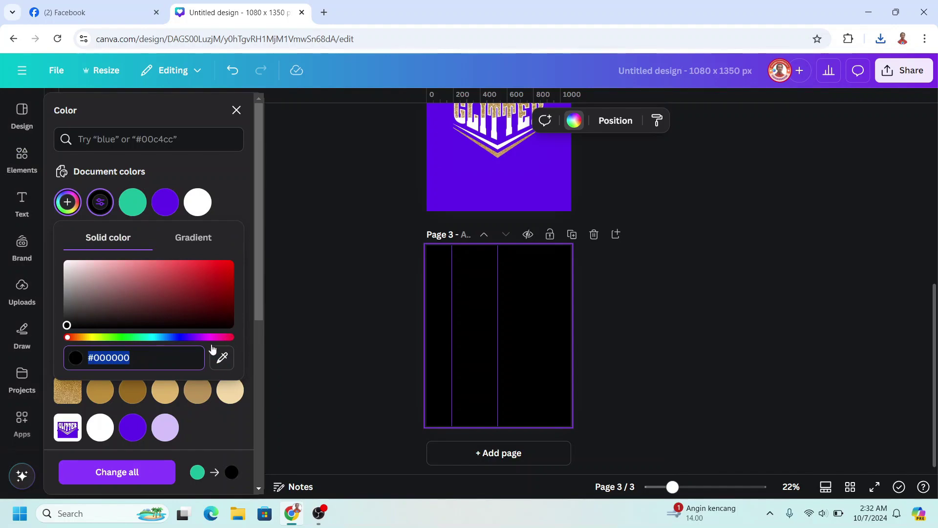
click(198, 241)
click(192, 351)
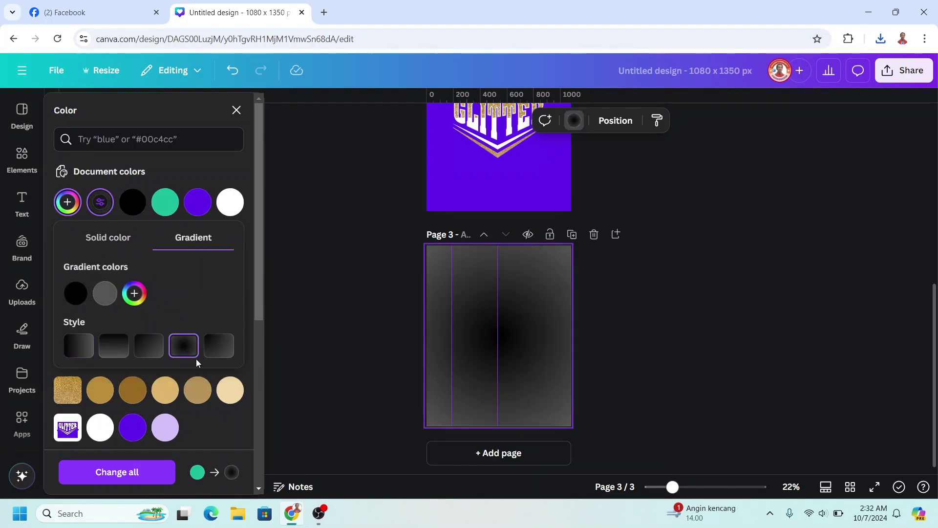
drag(99, 298, 73, 299)
click(77, 299)
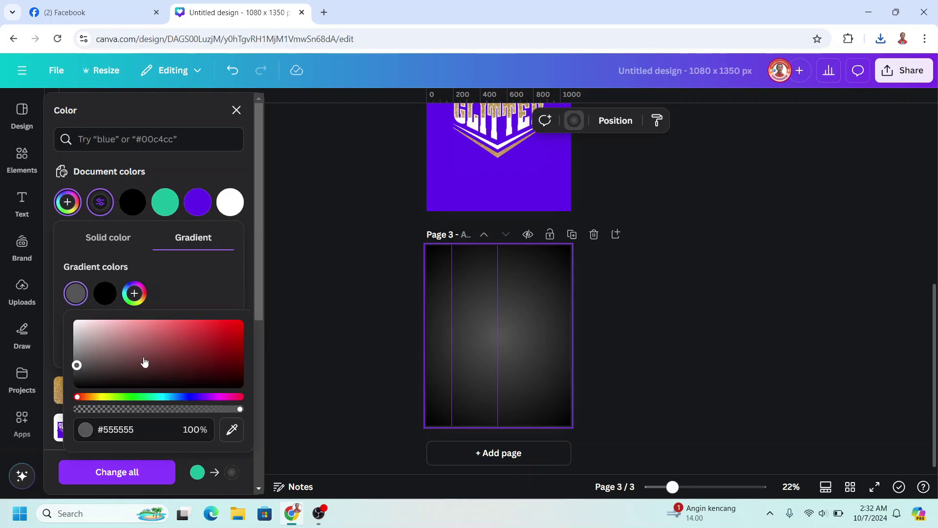
click(77, 374)
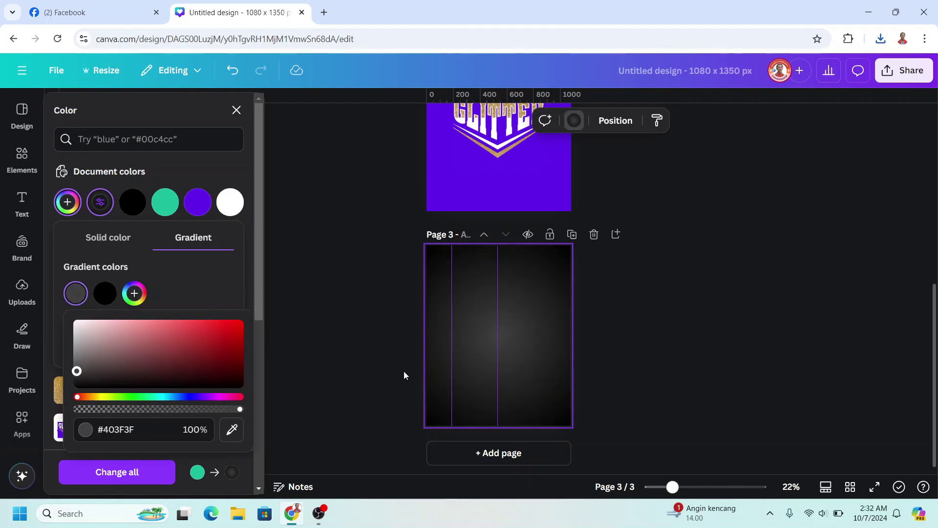
click(880, 39)
drag(776, 92, 494, 352)
- Upscale the page 3 GLITTER image 4x with Image Upscaler and replace the original with it
click(873, 65)
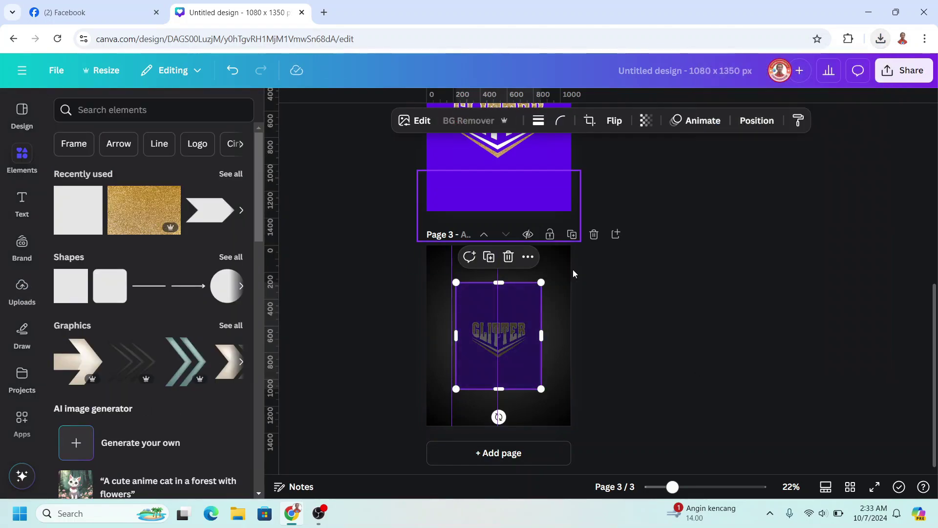
drag(673, 487, 706, 487)
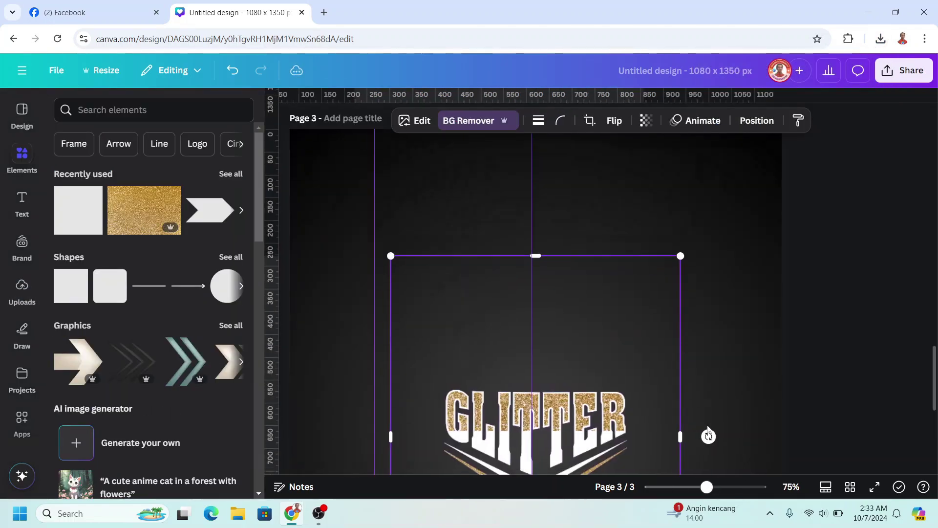
scroll(699, 426, down, 3)
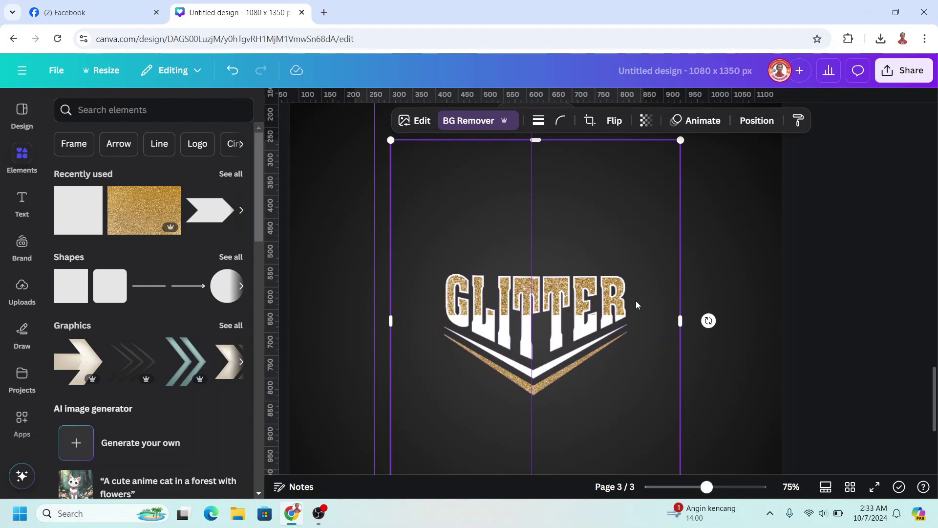
click(415, 120)
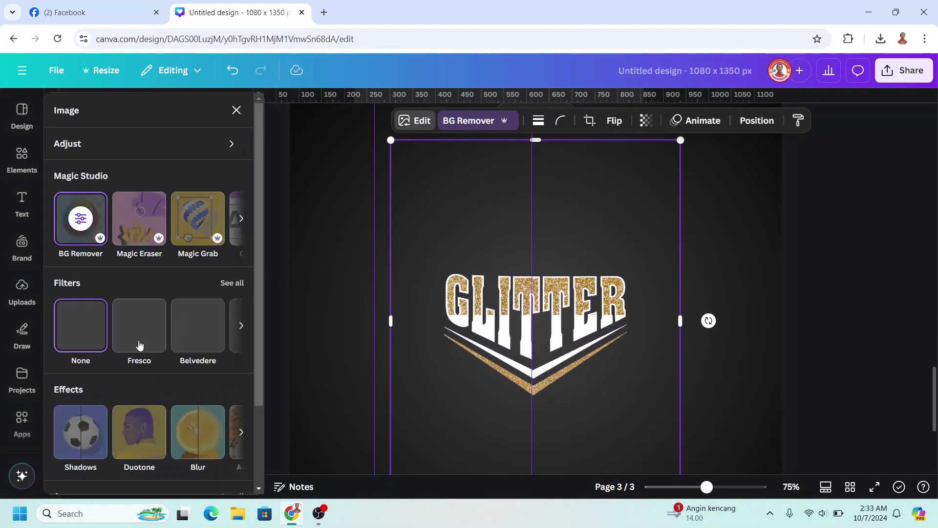
scroll(139, 346, down, 2)
click(140, 435)
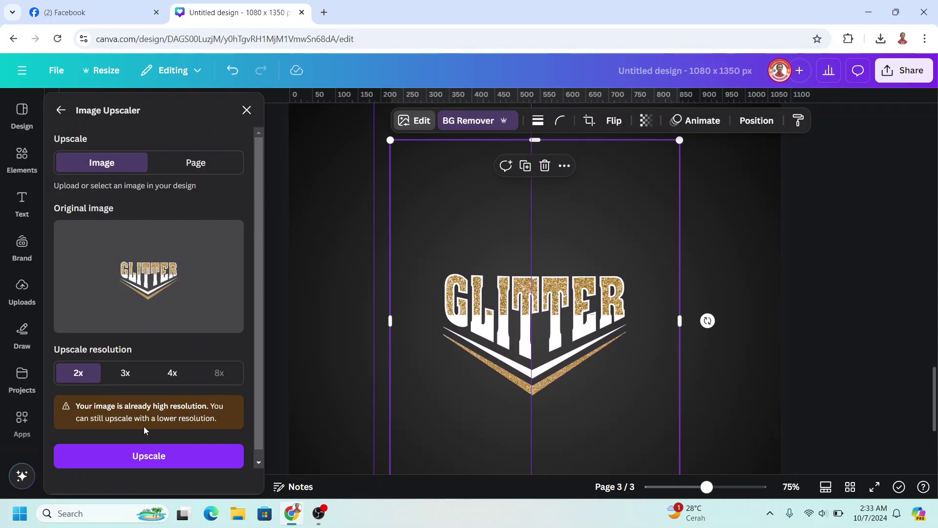
click(172, 374)
click(202, 446)
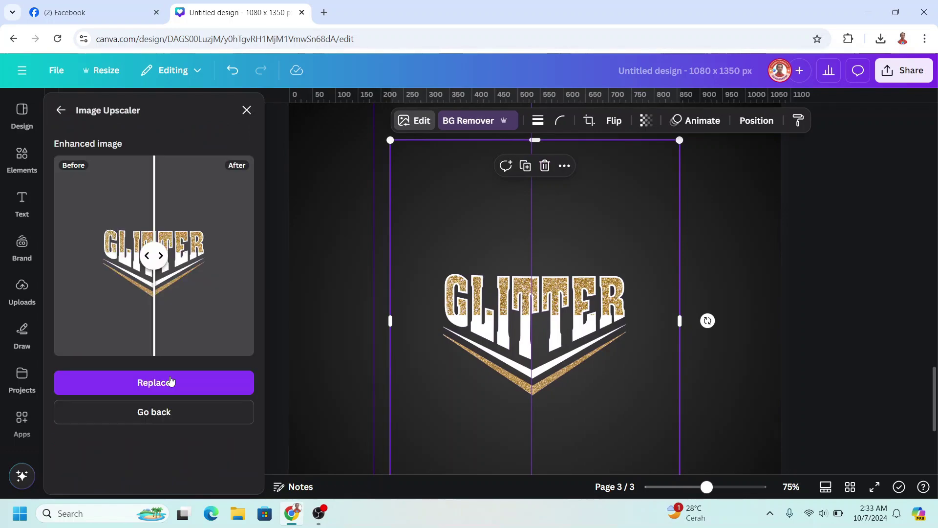
click(168, 381)
click(180, 446)
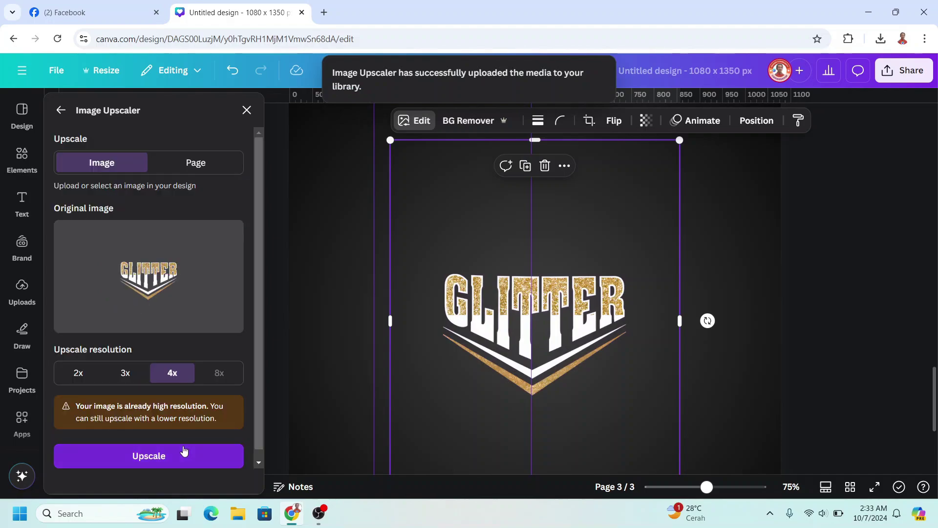
click(683, 493)
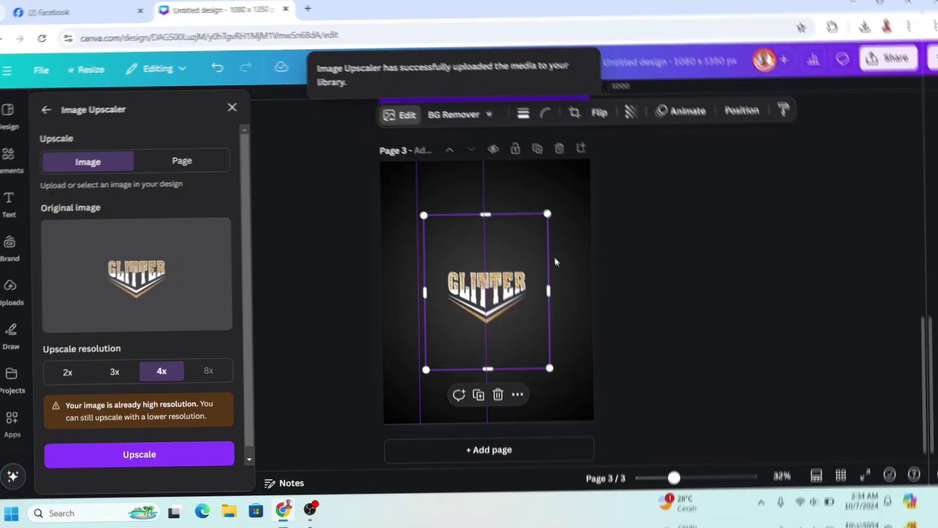